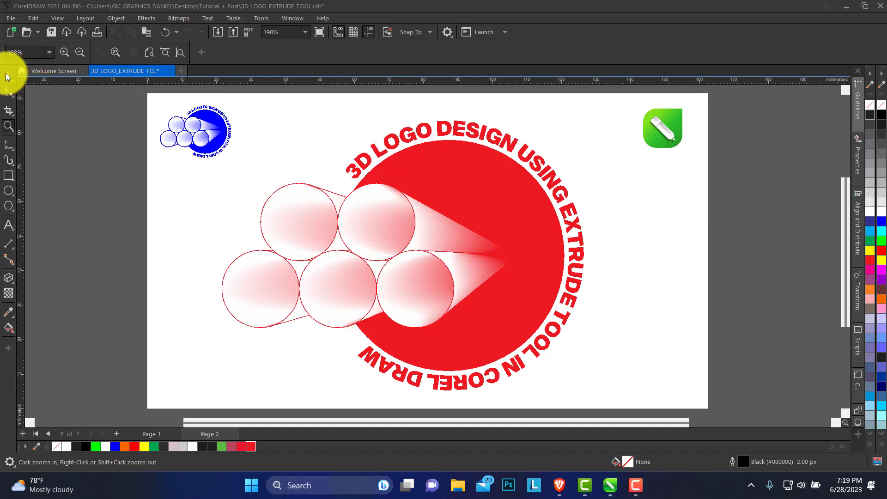
Marquee-select the large red logo's circles, extrusion, red disc and curved title together.
click(9, 76)
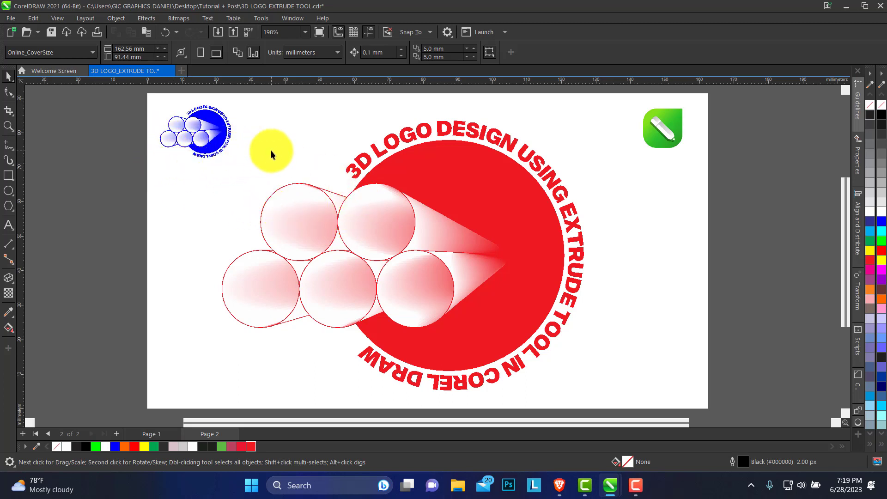
click(217, 137)
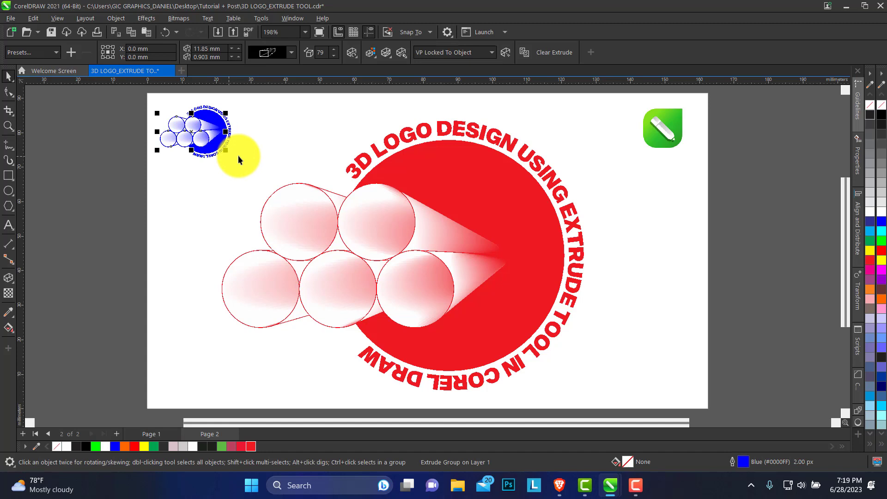
click(474, 142)
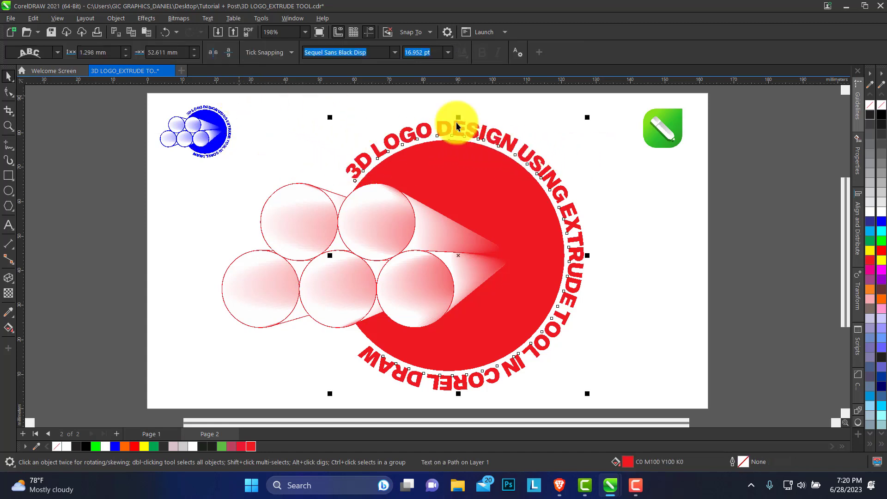
drag(612, 105, 190, 396)
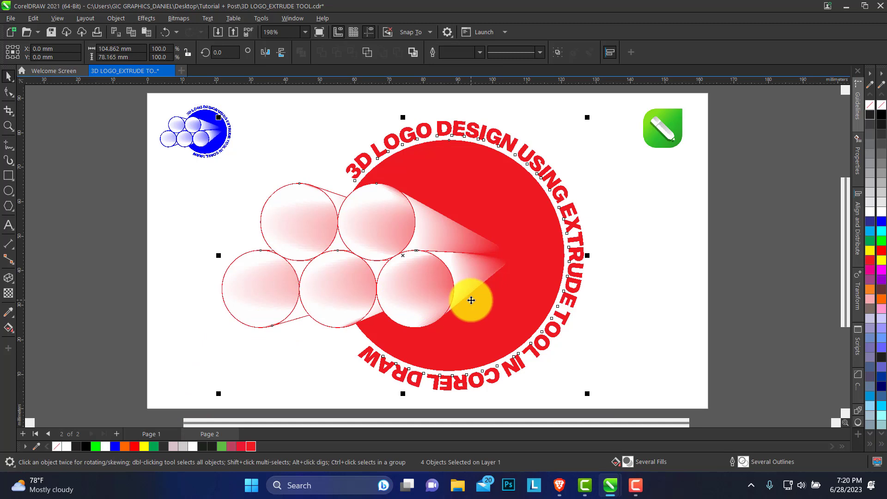
Delete the large red logo and draw a single circle on page 2.
key(Delete)
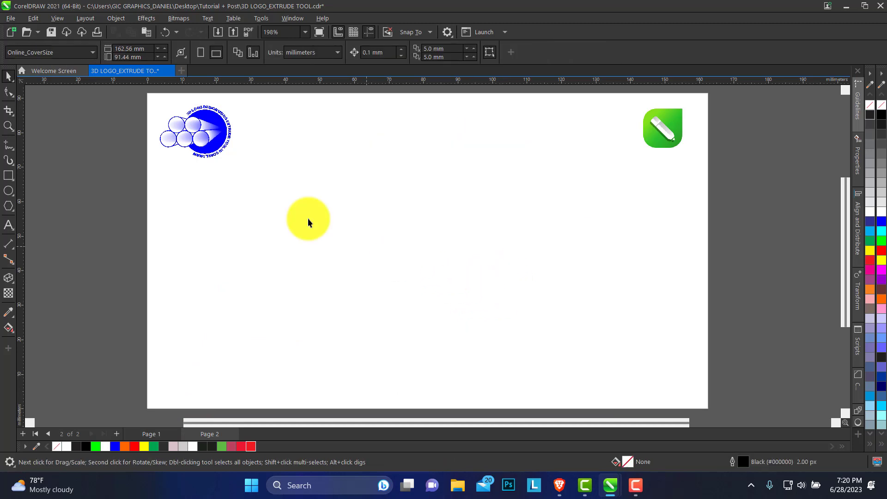
drag(195, 147, 226, 138)
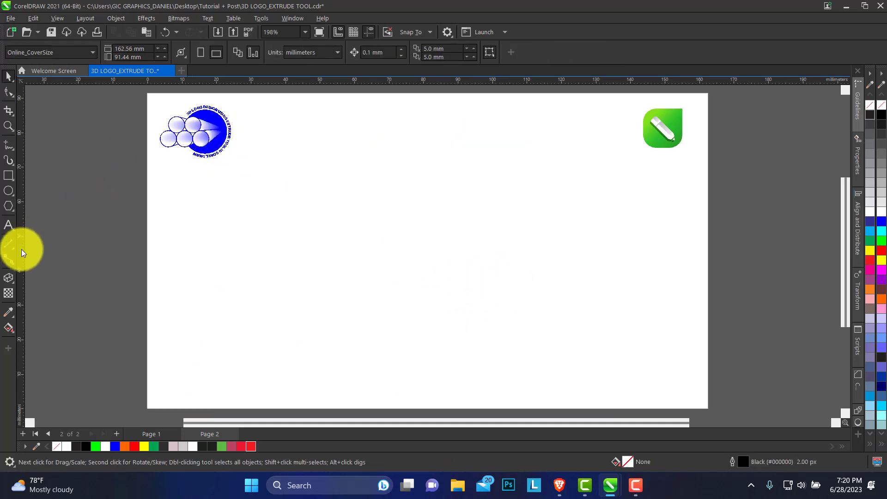
click(12, 195)
click(40, 197)
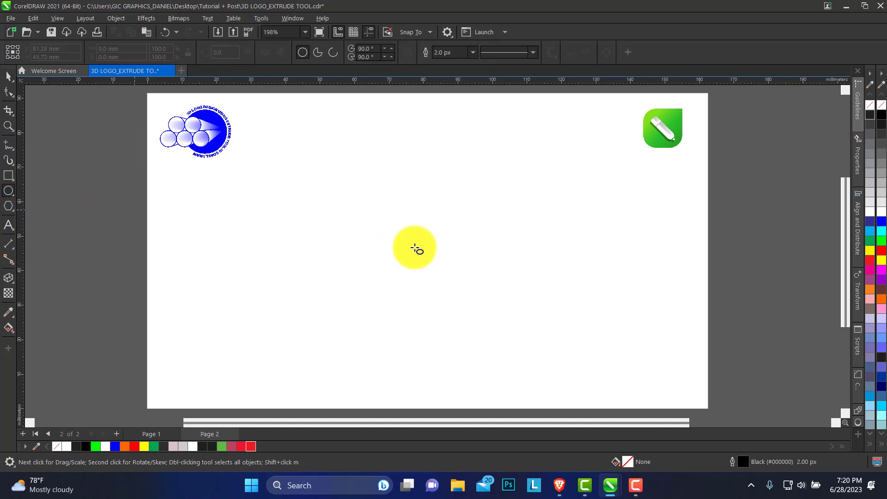
drag(326, 238, 410, 345)
click(8, 75)
drag(380, 291, 329, 276)
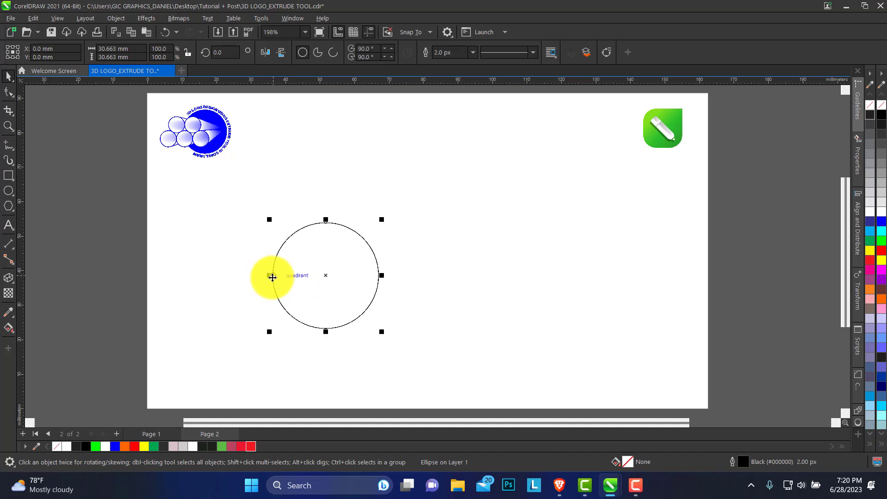
Copy the circle twice to the right to form a row of three touching circles.
drag(269, 279, 352, 287)
key(ctrl+z)
drag(274, 278, 441, 274)
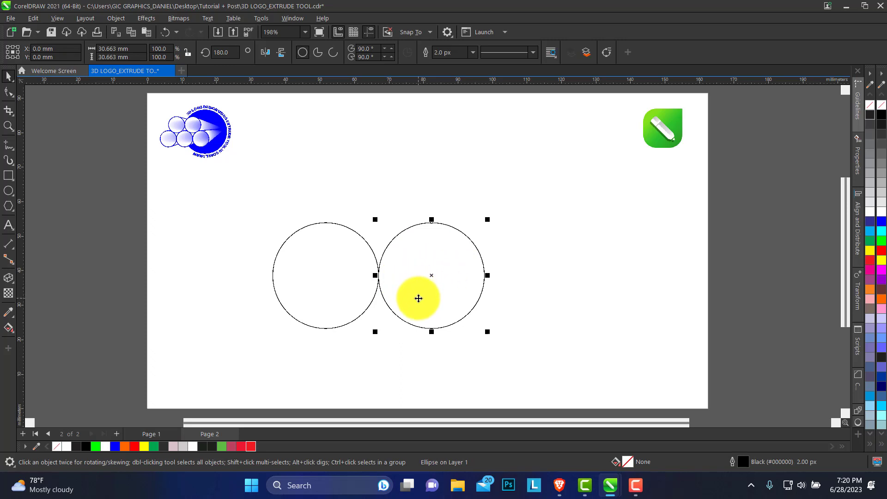
key(ctrl+r)
click(658, 192)
Shrink the three circles together to about 83 mm wide and zoom in on them.
drag(658, 192, 273, 339)
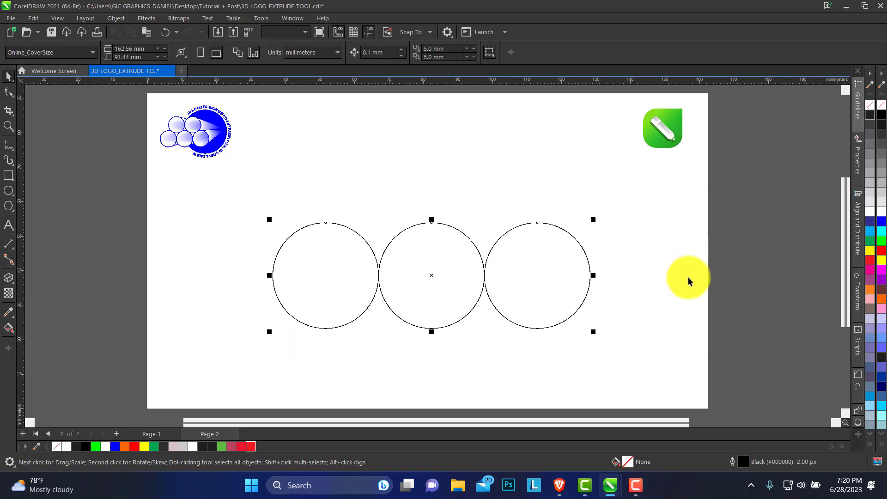
drag(593, 332, 562, 322)
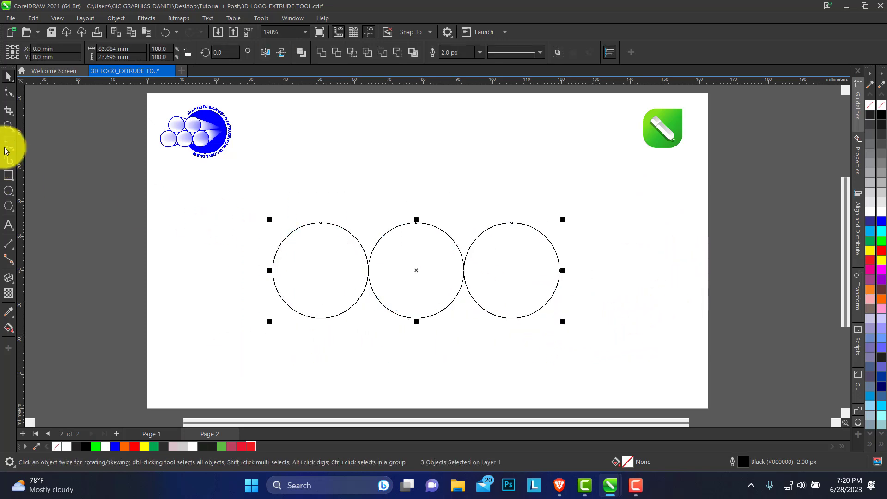
click(8, 127)
drag(244, 202, 527, 330)
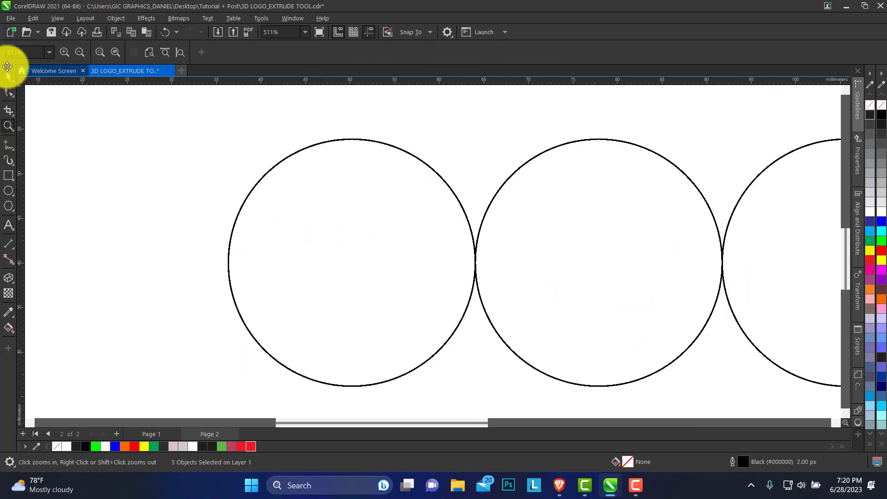
Compare the circles with the small blue reference logo, then zoom back in on the row.
click(8, 75)
click(48, 134)
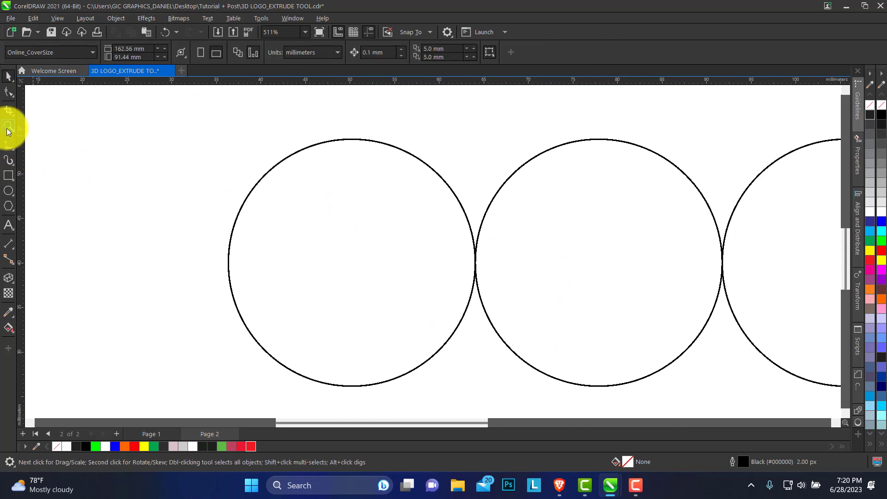
click(8, 127)
right_click(443, 211)
right_click(285, 168)
drag(227, 142, 326, 184)
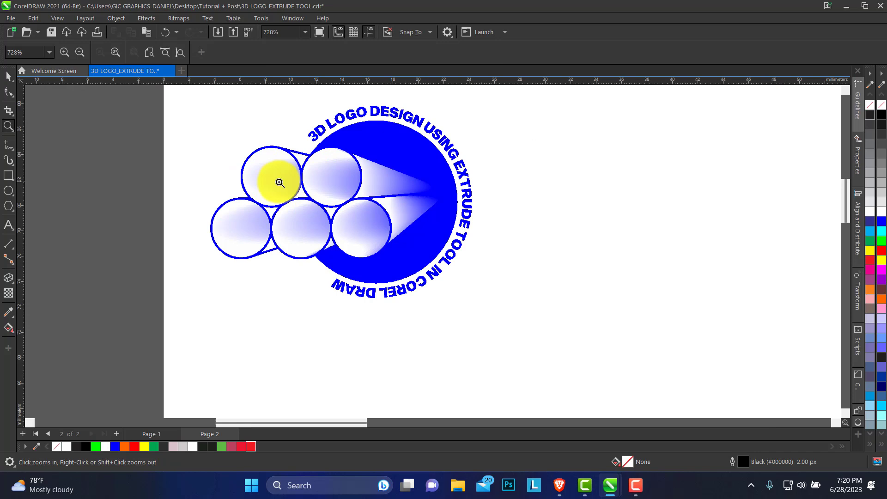
right_click(341, 187)
drag(267, 196, 573, 315)
click(8, 75)
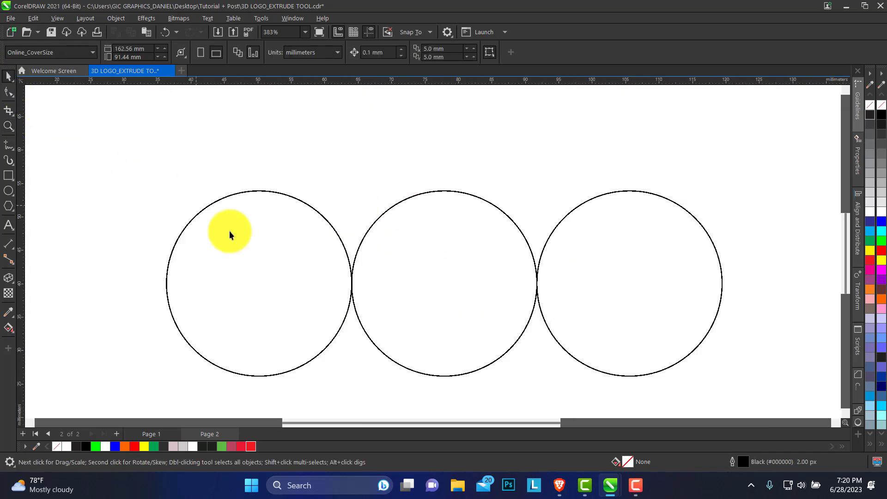
click(267, 270)
click(65, 203)
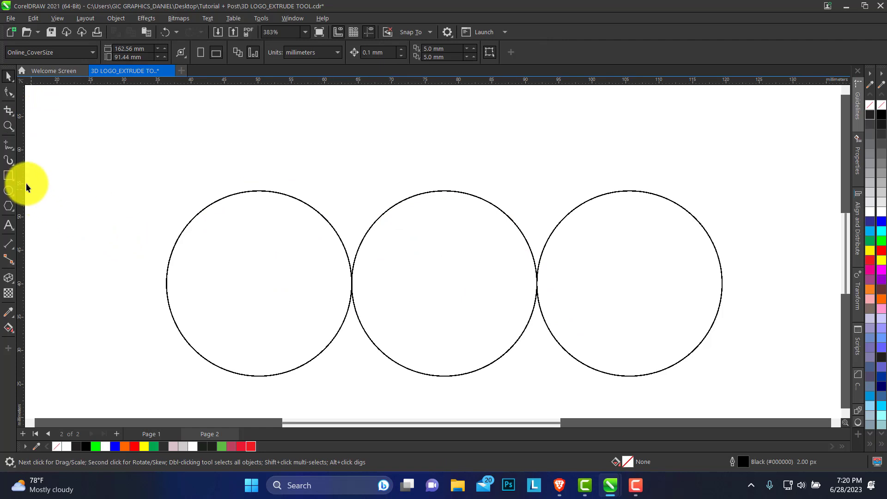
Draw a vertical freehand line from the left circle's top down to its centre.
click(12, 147)
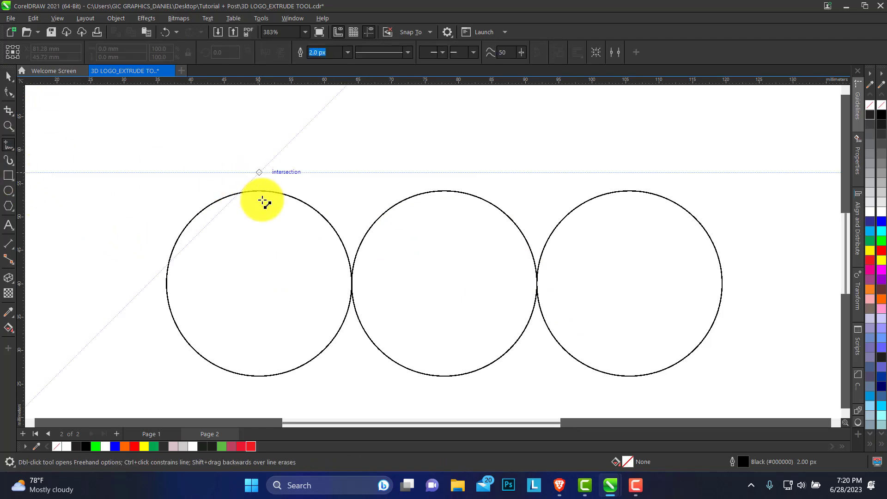
click(262, 202)
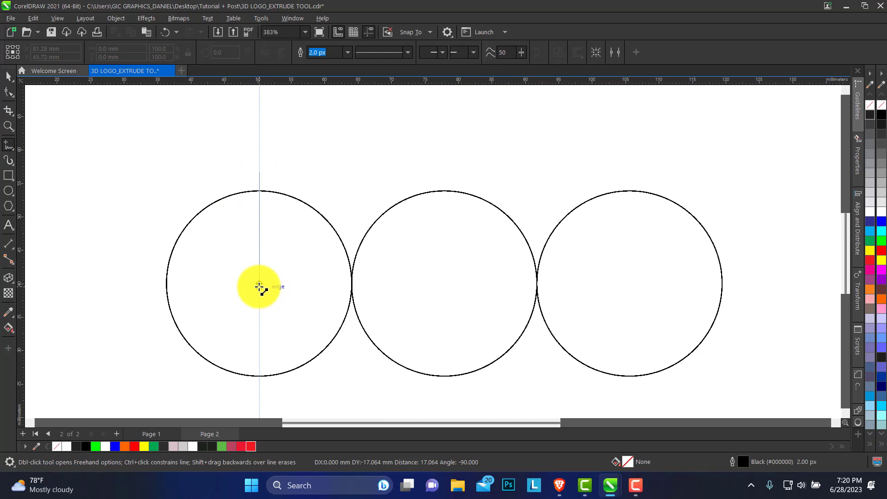
click(259, 286)
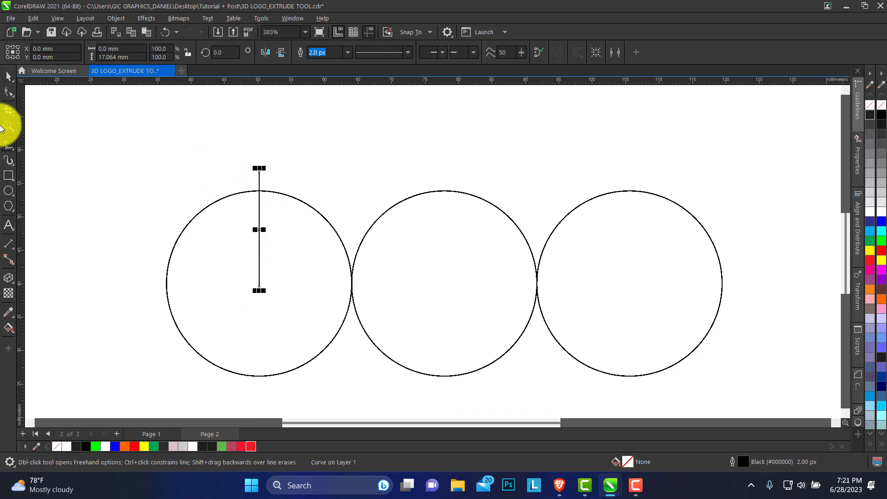
click(11, 78)
Rotate the line to 330° about its bottom node so it points upper right.
click(259, 180)
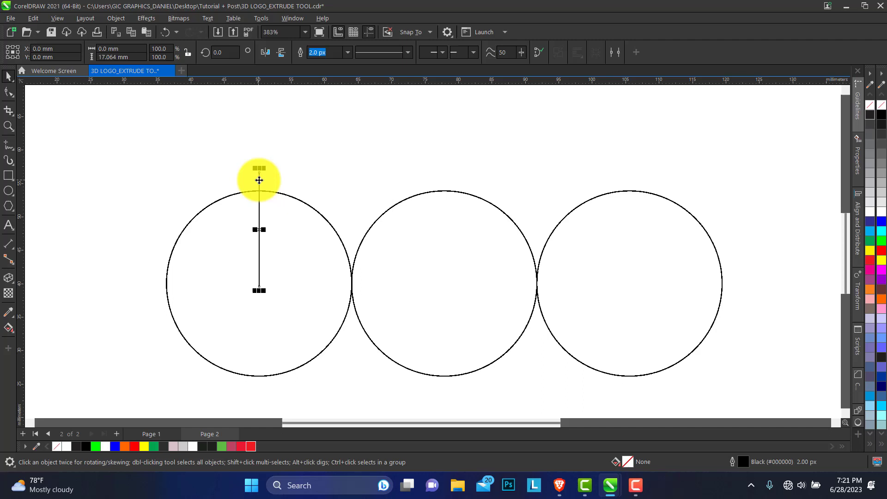
click(259, 180)
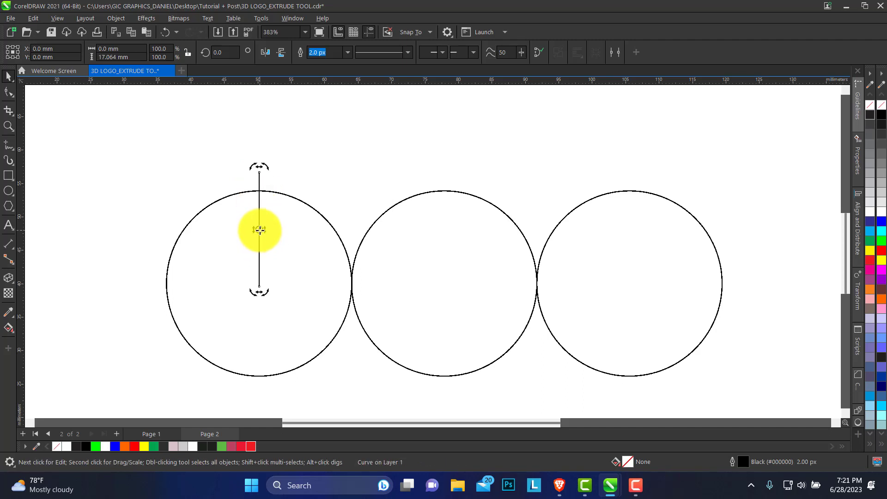
drag(259, 230, 259, 297)
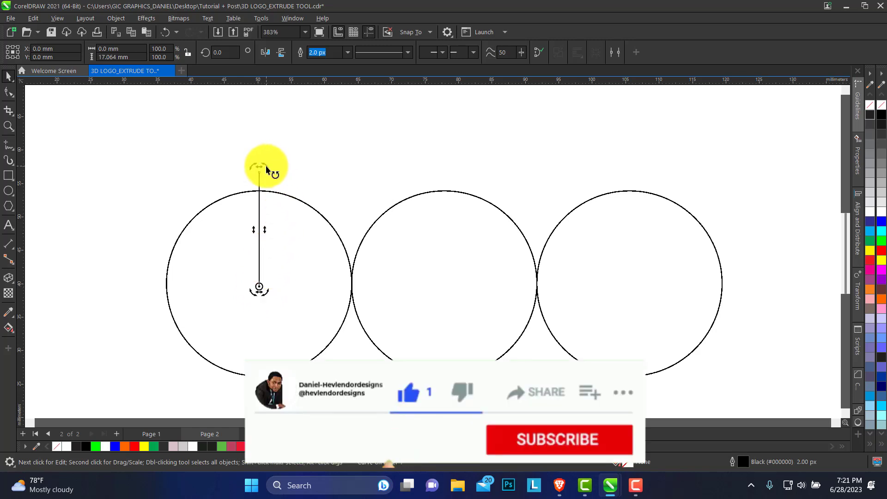
drag(267, 166, 293, 186)
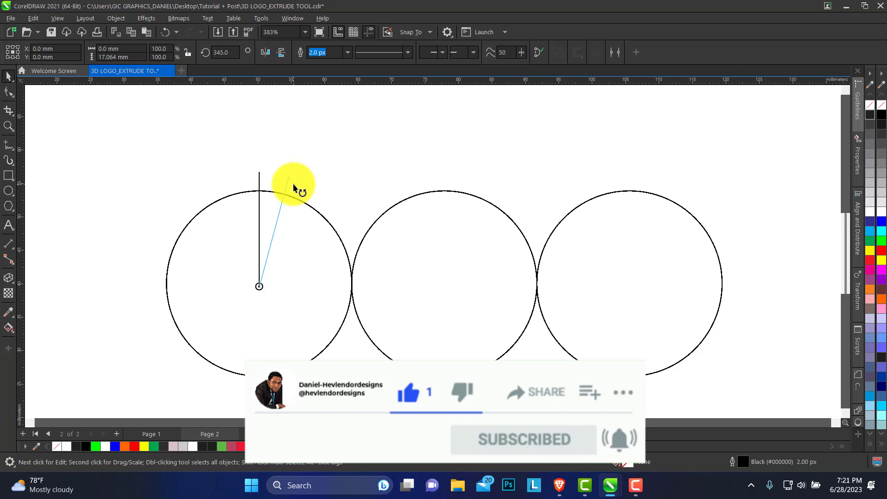
drag(294, 186, 310, 209)
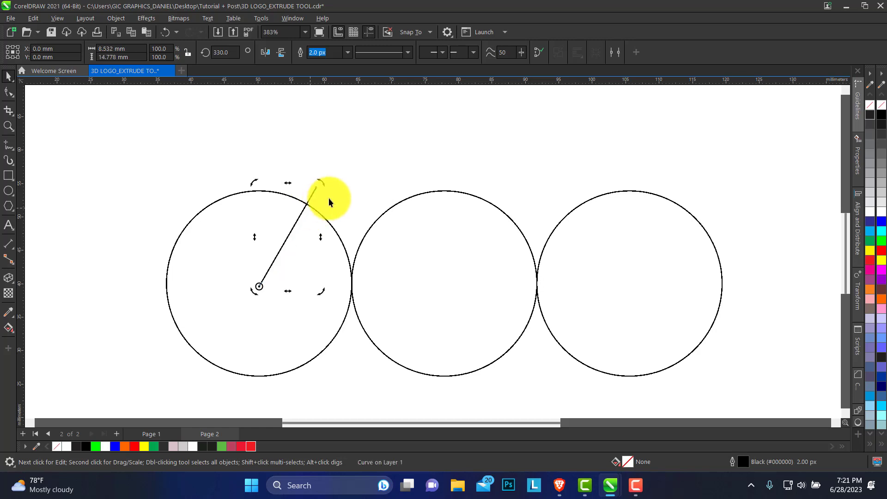
click(285, 241)
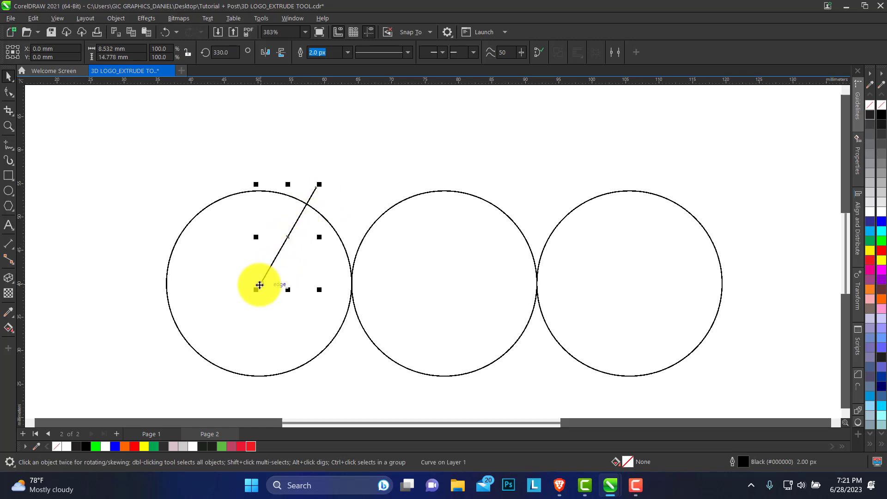
Try moving the line into the middle circle, then undo the move.
drag(260, 286, 384, 390)
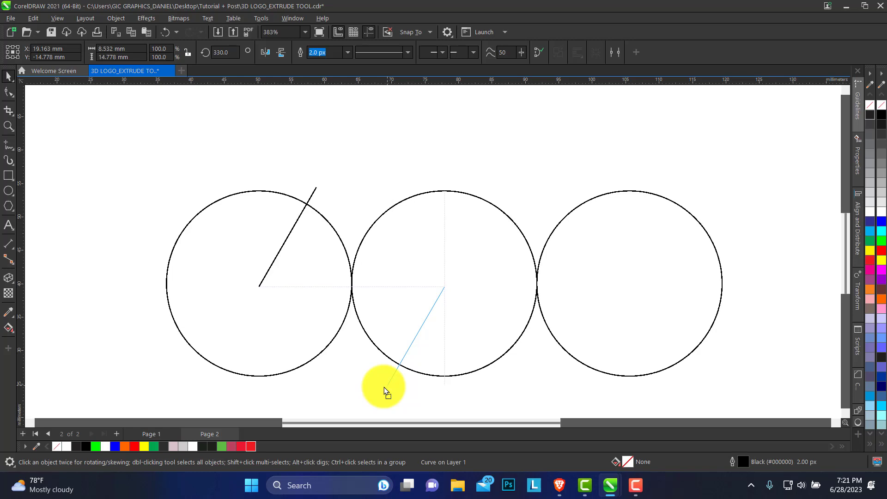
drag(384, 389, 388, 383)
key(ctrl+z)
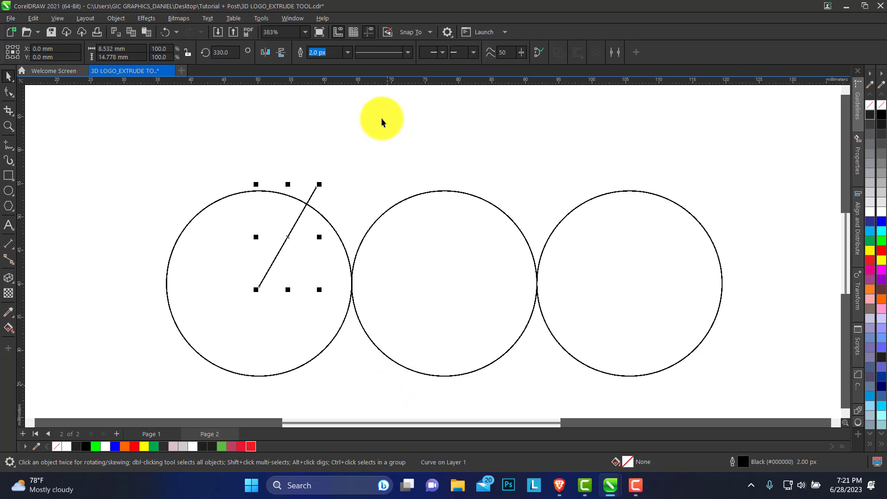
Turn off all snapping with Snap Off.
click(428, 32)
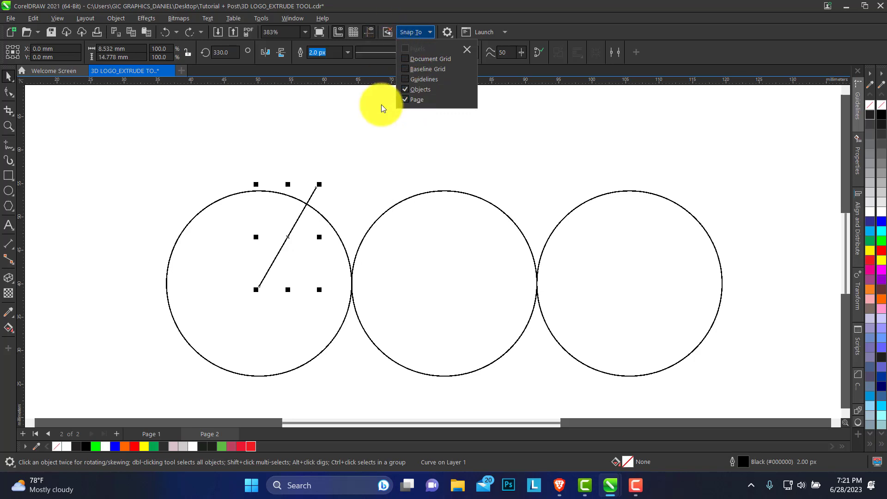
click(398, 40)
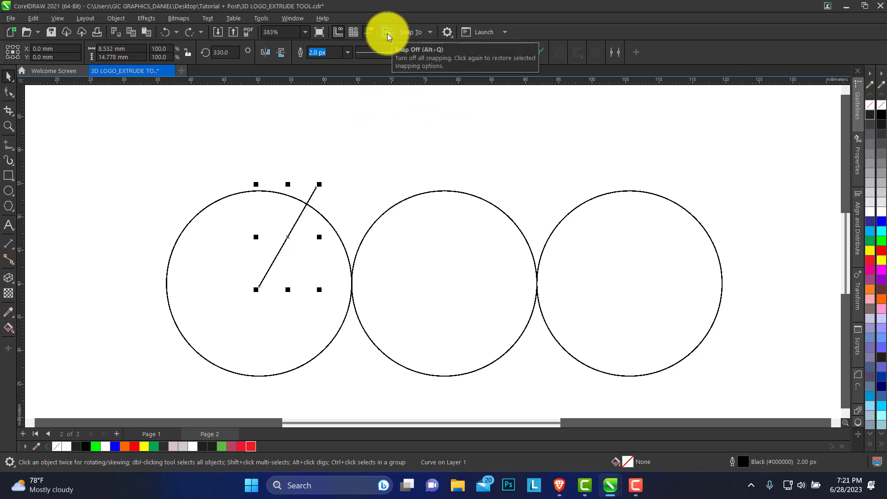
click(387, 33)
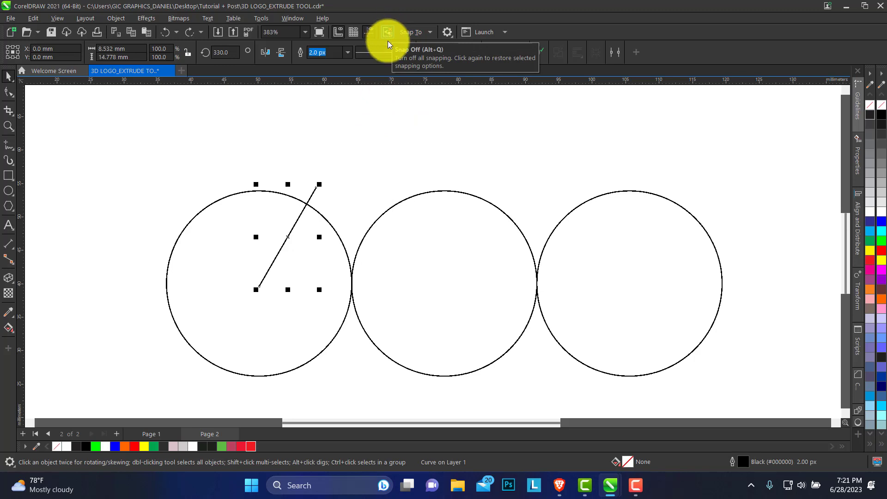
Drop a copy of the diagonal line at the middle circle's centre.
click(275, 261)
click(264, 273)
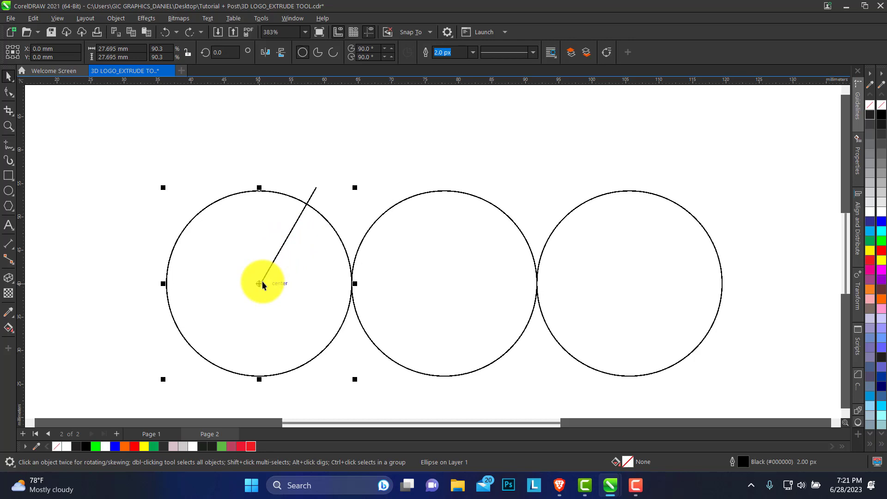
click(262, 280)
click(265, 276)
click(266, 276)
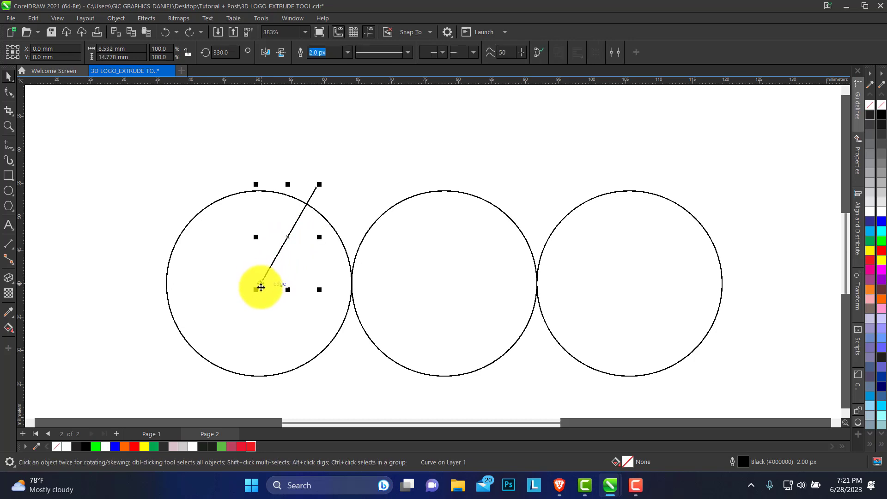
drag(259, 287, 388, 388)
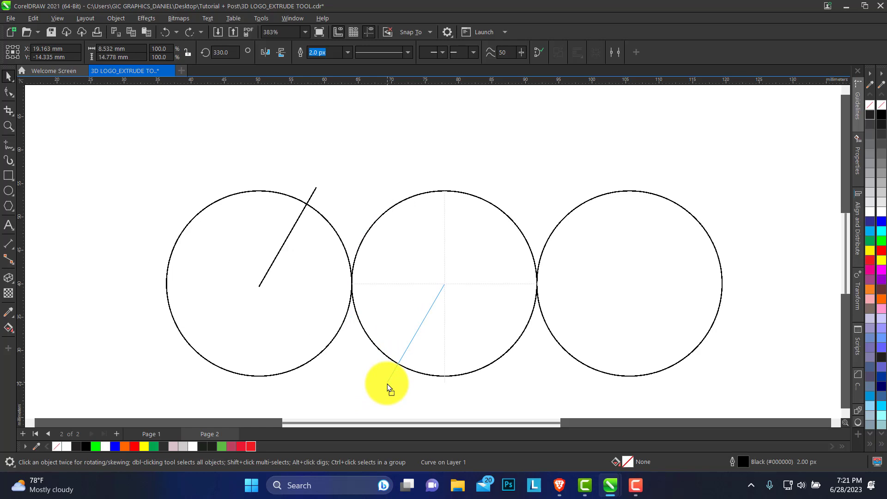
drag(388, 388, 387, 389)
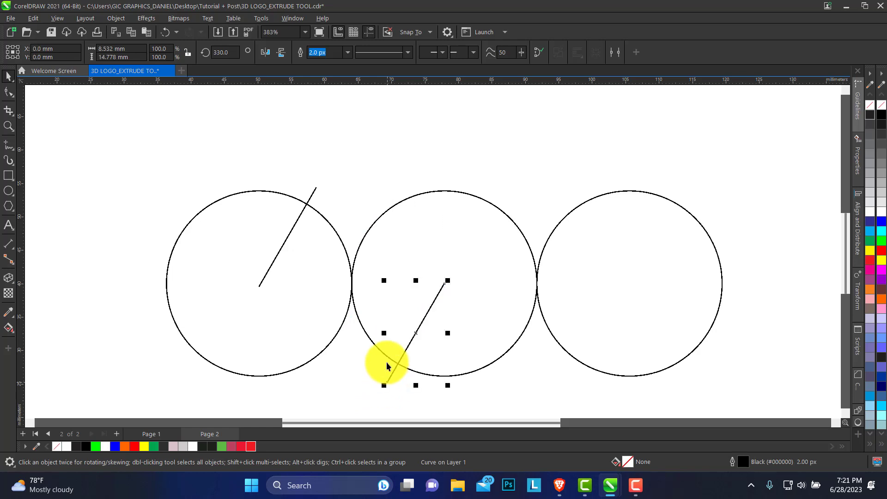
click(205, 149)
Copy the middle and right circles with their line up-left onto the bottom row as two top circles.
click(17, 126)
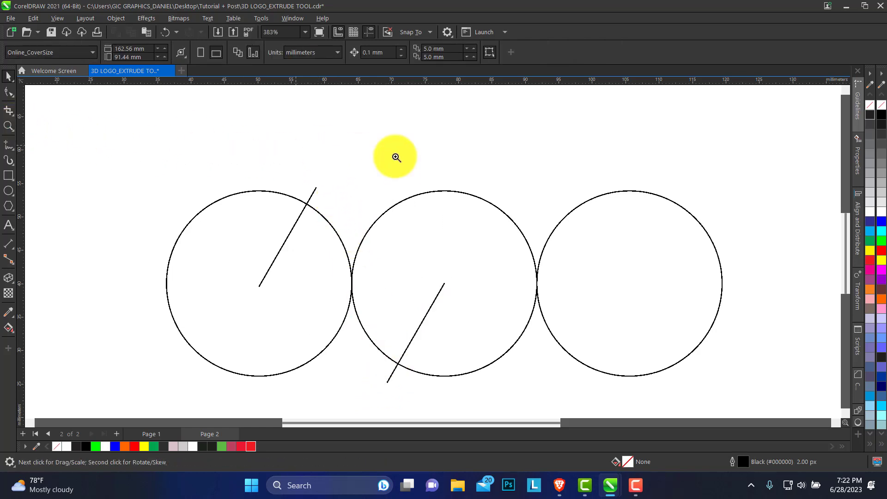
scroll(408, 185, down, 3)
scroll(508, 240, up, 2)
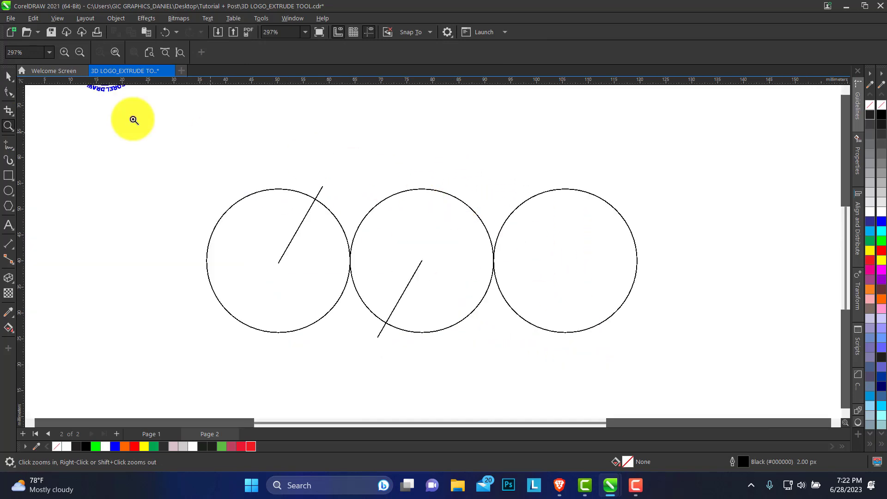
click(8, 75)
drag(407, 336, 340, 365)
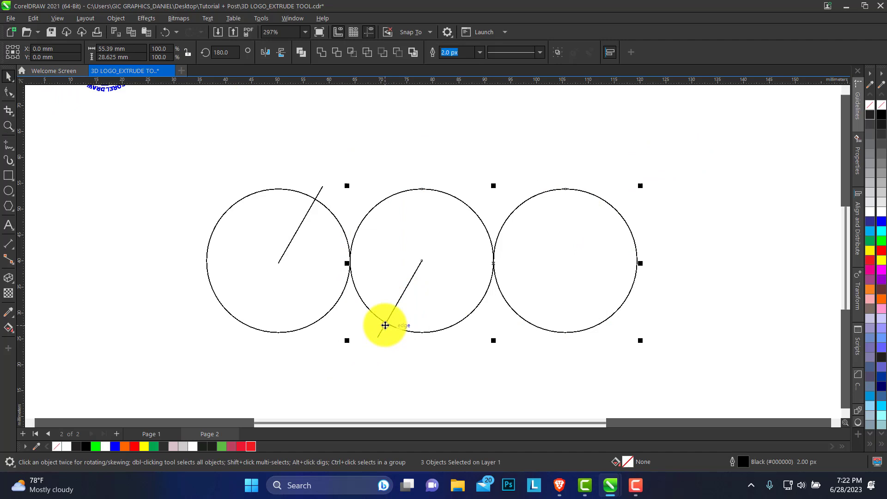
drag(383, 323, 318, 198)
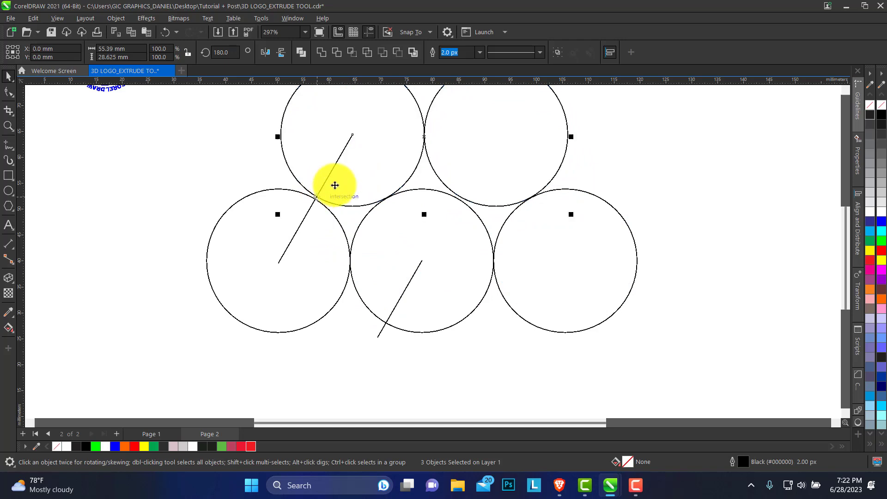
key(ctrl+z)
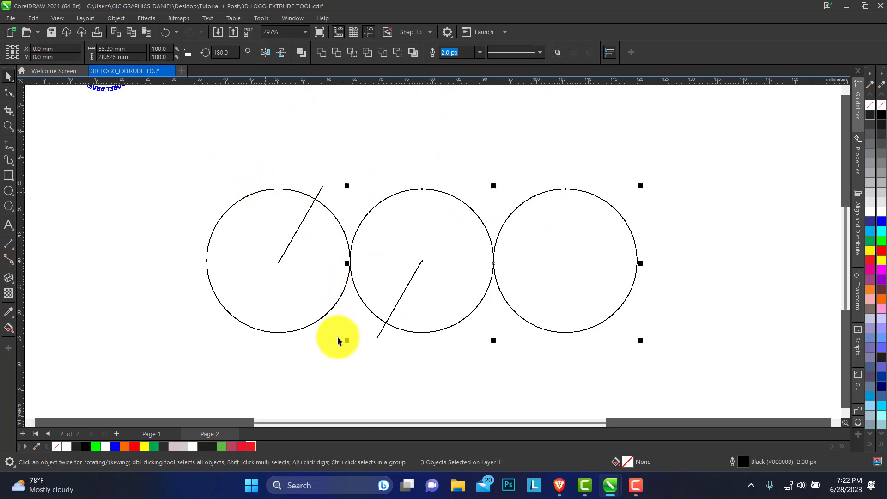
drag(382, 317, 316, 201)
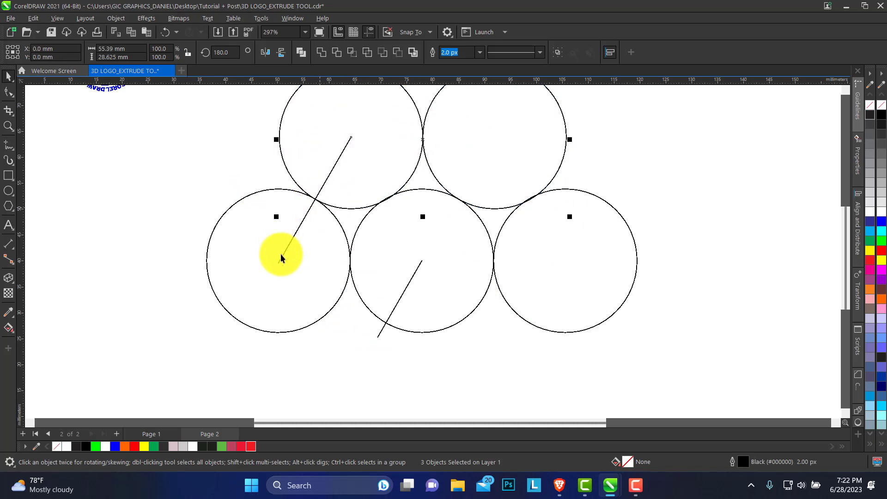
Zoom to fit all objects and delete both diagonal helper lines.
click(9, 126)
right_click(415, 214)
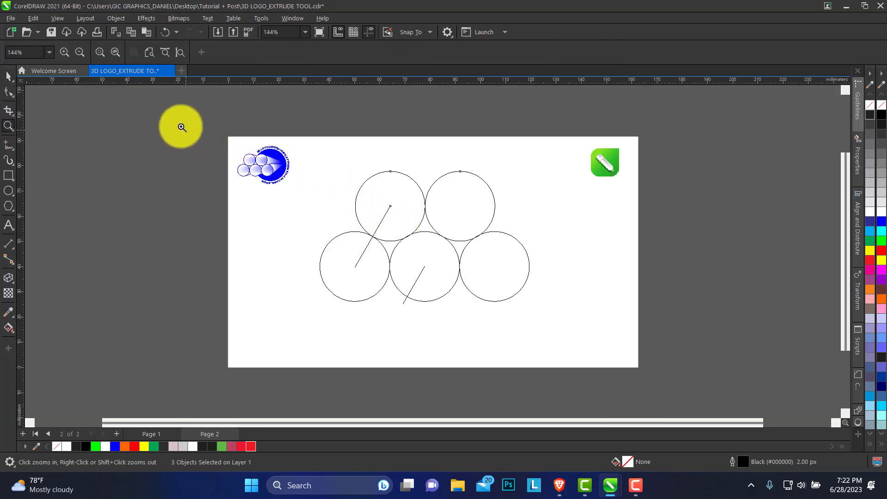
drag(182, 125, 598, 396)
key(F4)
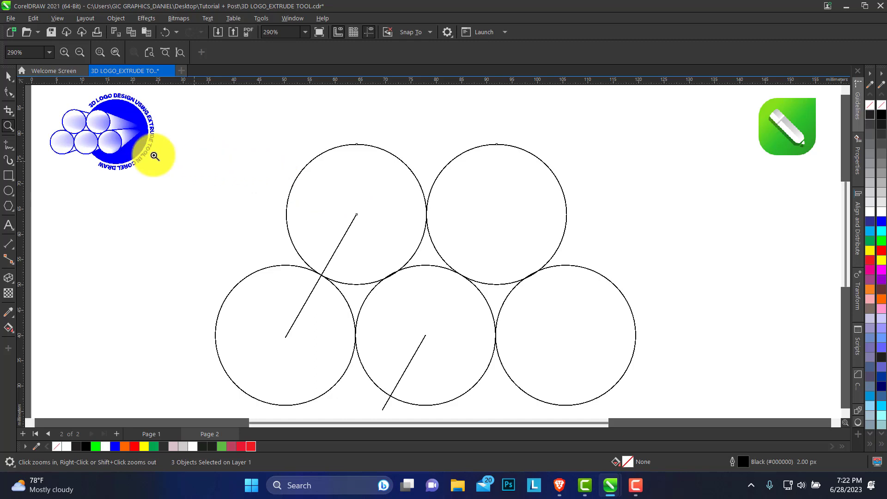
click(8, 75)
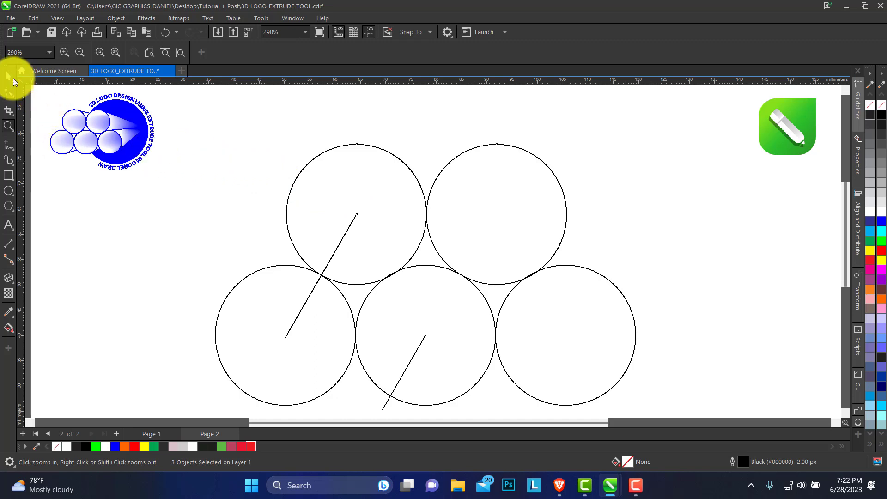
click(215, 187)
drag(215, 188, 394, 354)
key(Delete)
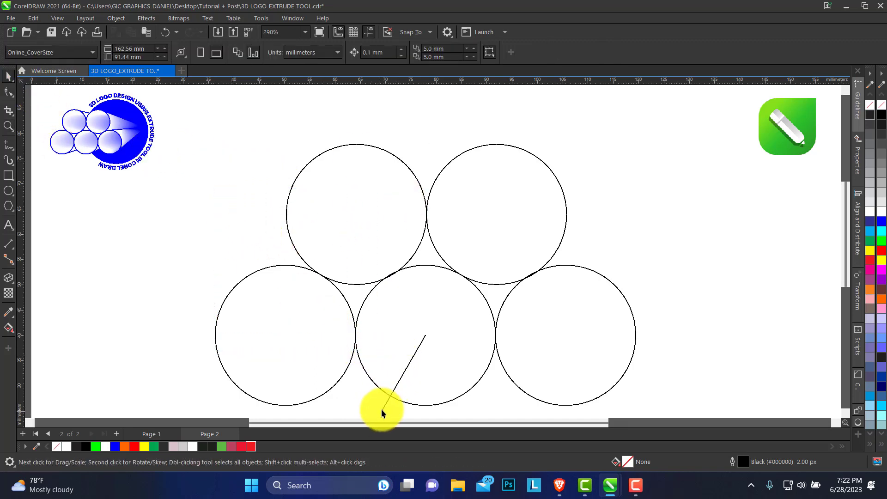
click(382, 408)
key(Delete)
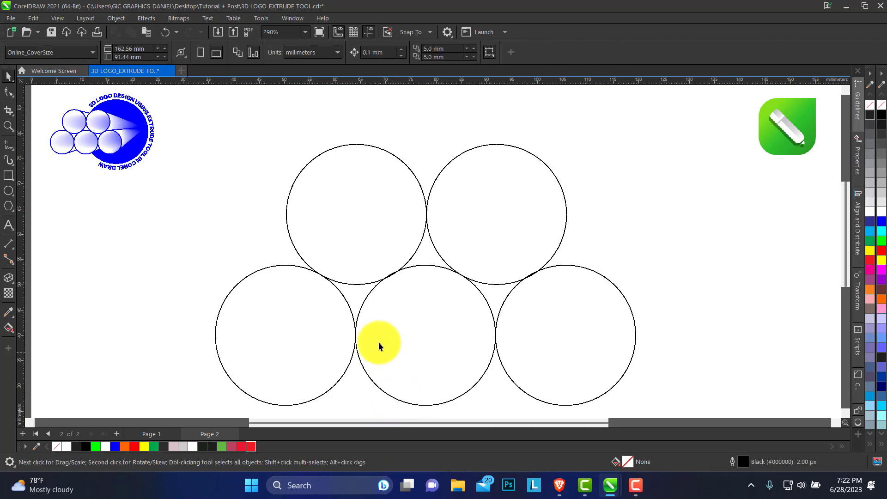
Select all five pyramid circles and move them lower on the page.
click(9, 126)
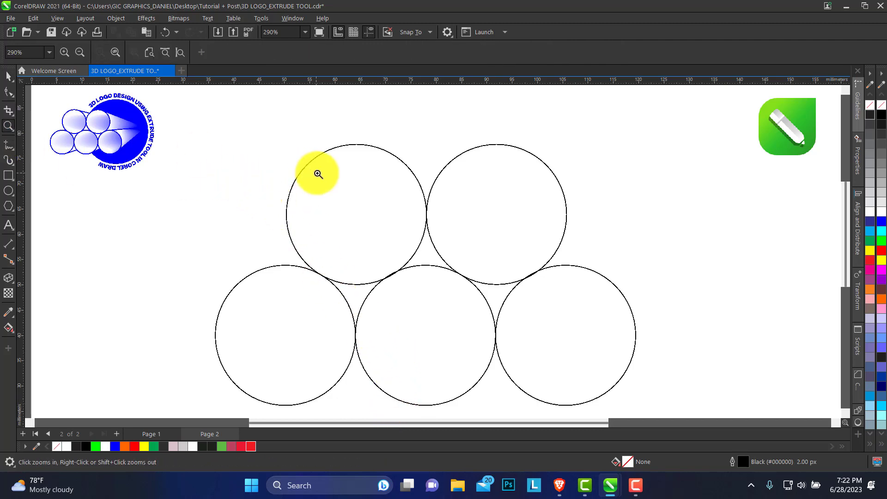
right_click(317, 174)
scroll(546, 396, up, 2)
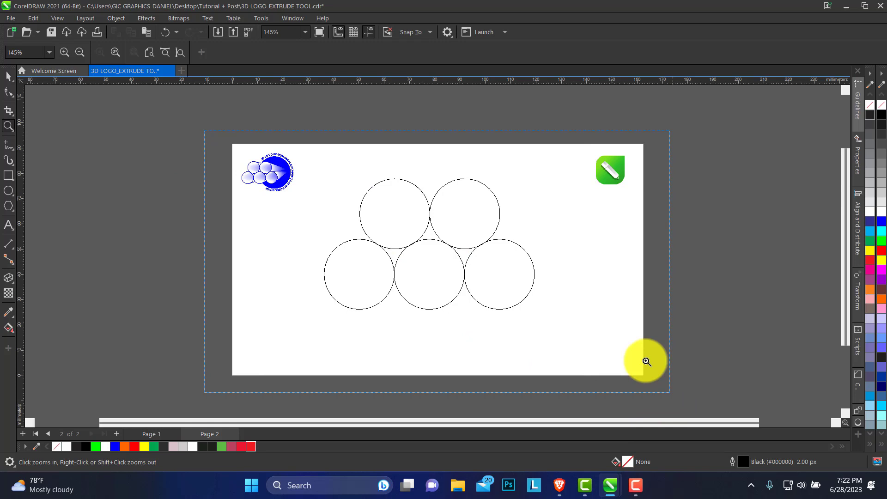
click(9, 76)
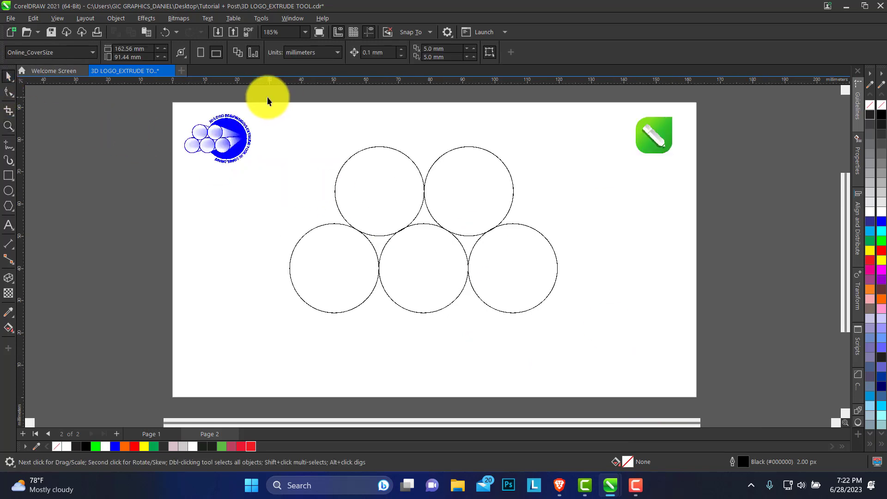
drag(267, 100, 592, 347)
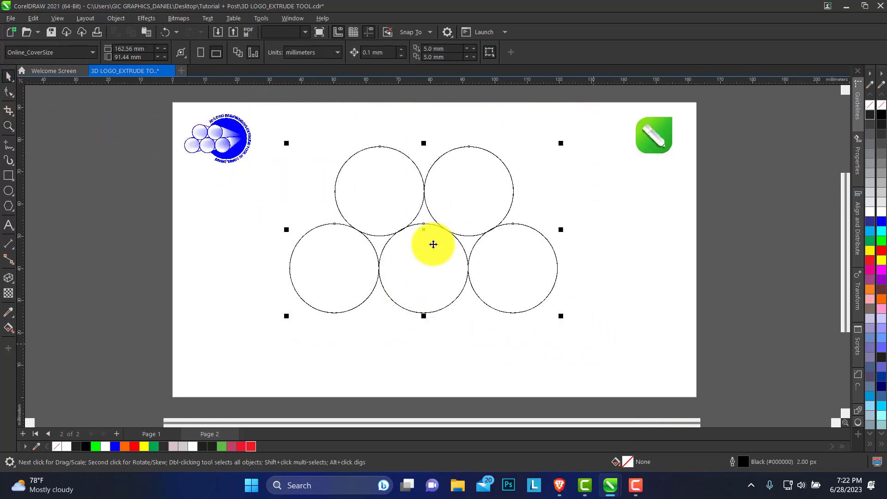
drag(422, 231, 424, 267)
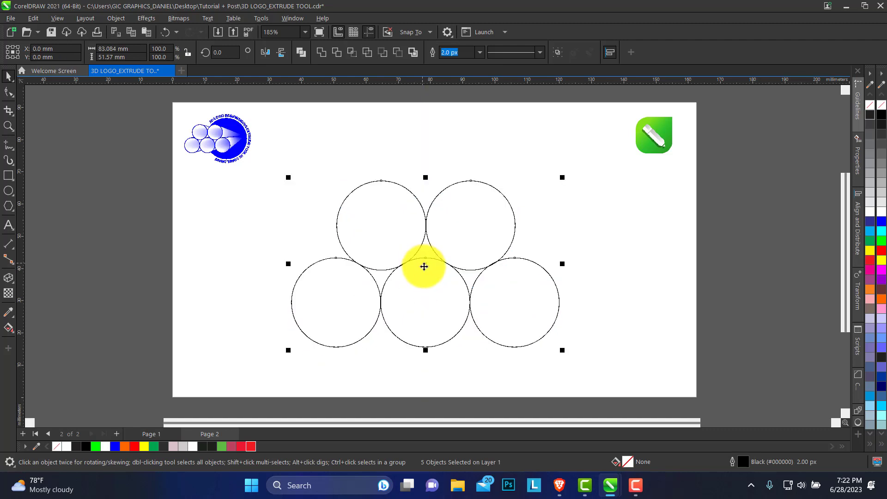
Group the five circles into a single group of 5 objects.
right_click(424, 267)
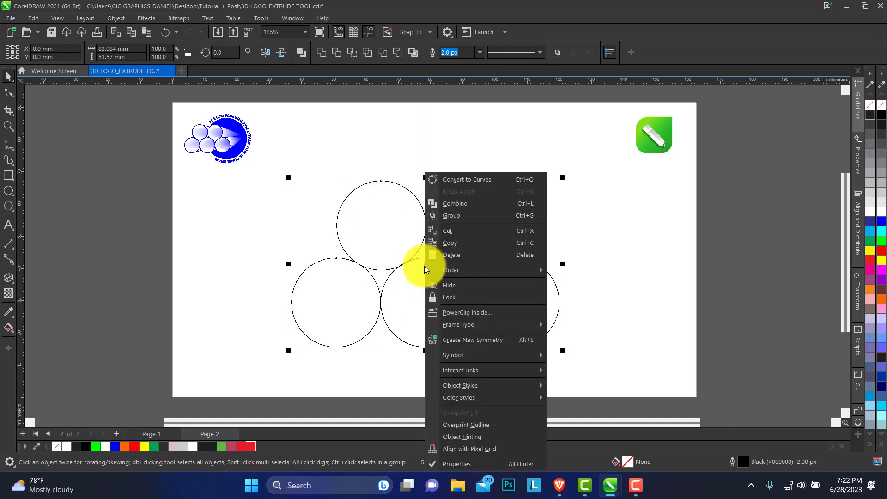
click(470, 215)
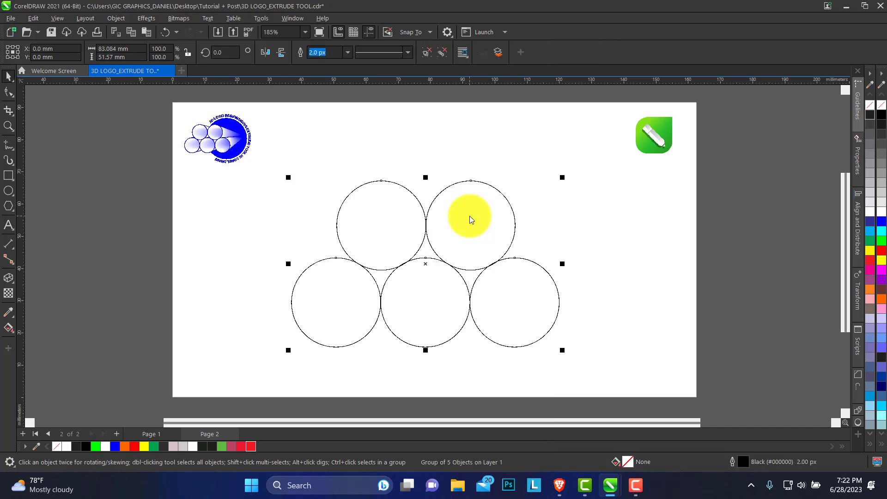
click(11, 281)
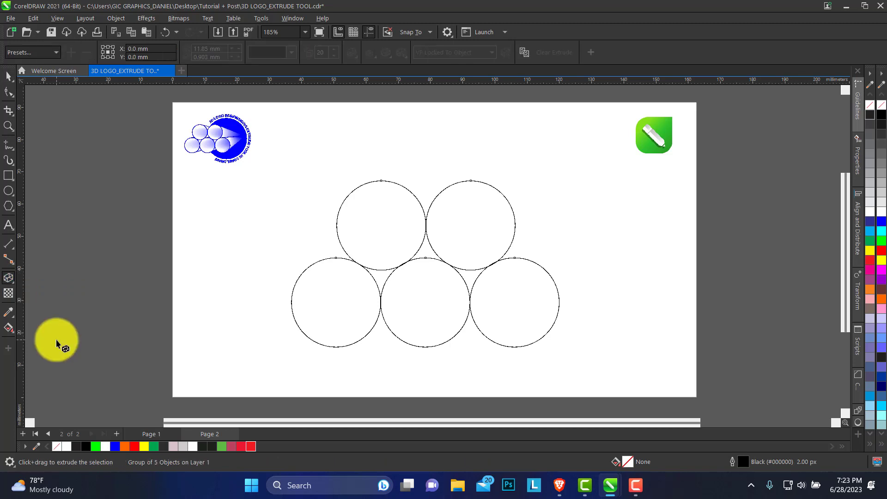
Extrude the five-circle group toward the right at depth 20.
drag(432, 268, 655, 258)
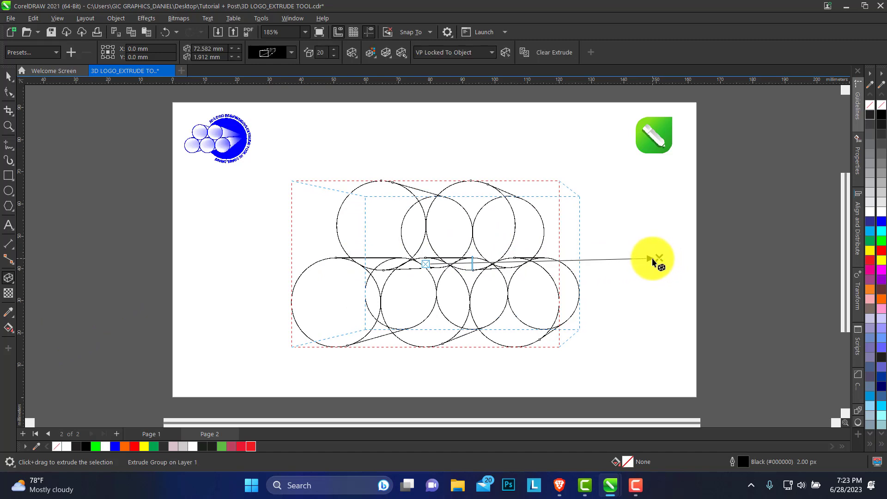
click(377, 57)
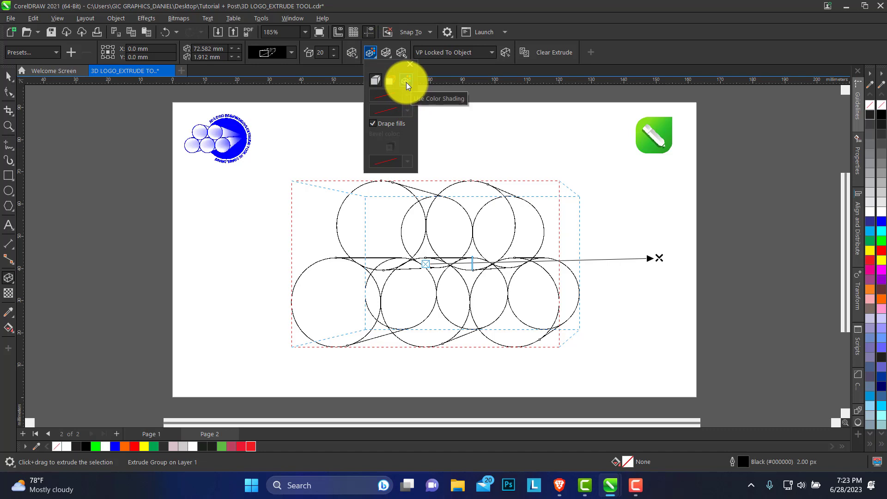
Apply colour shading to the extrusion from white to sampled red (C0 M100 Y100 K0).
click(406, 82)
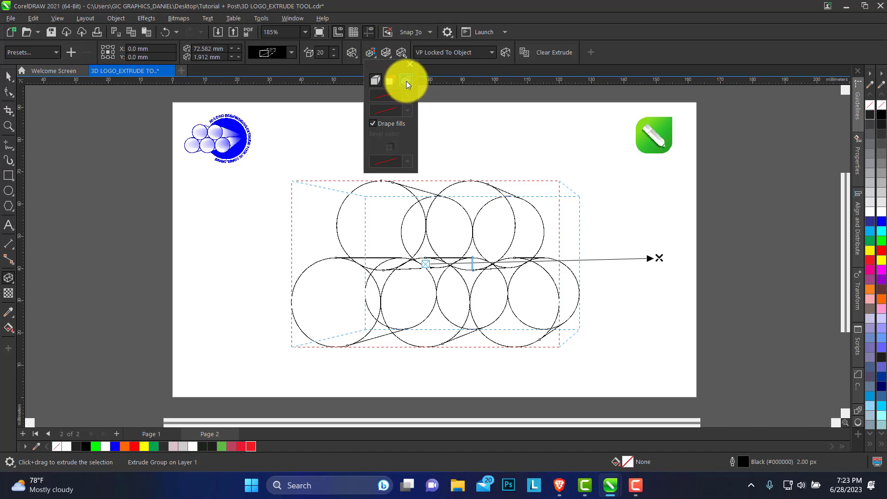
click(408, 106)
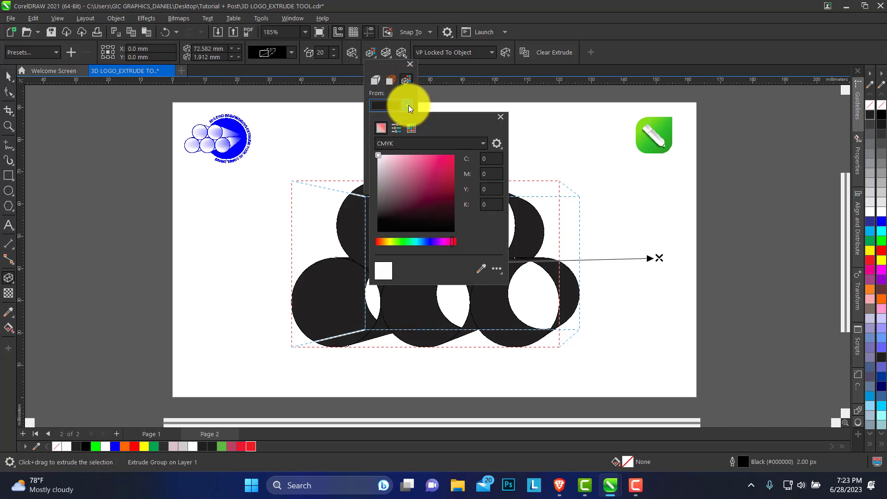
click(379, 156)
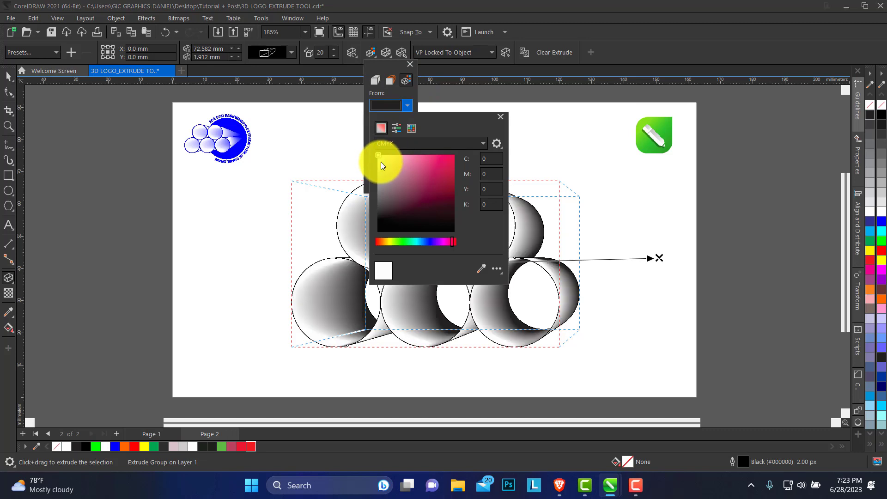
click(429, 105)
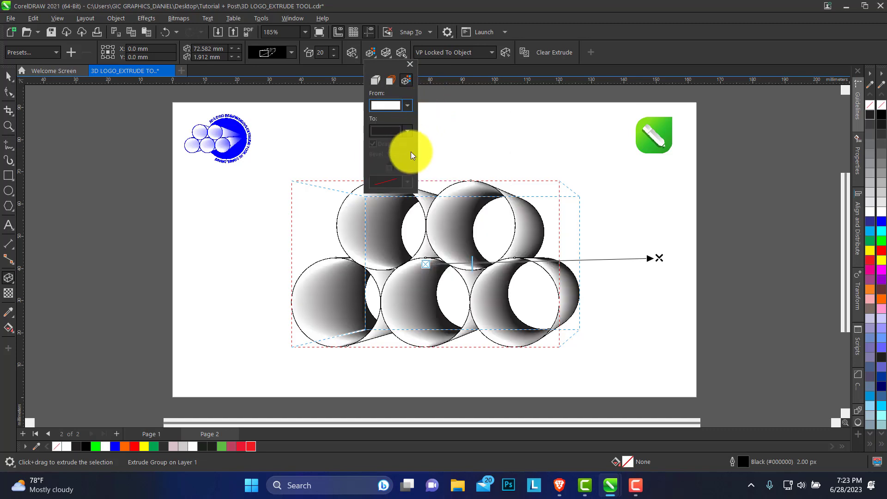
click(406, 132)
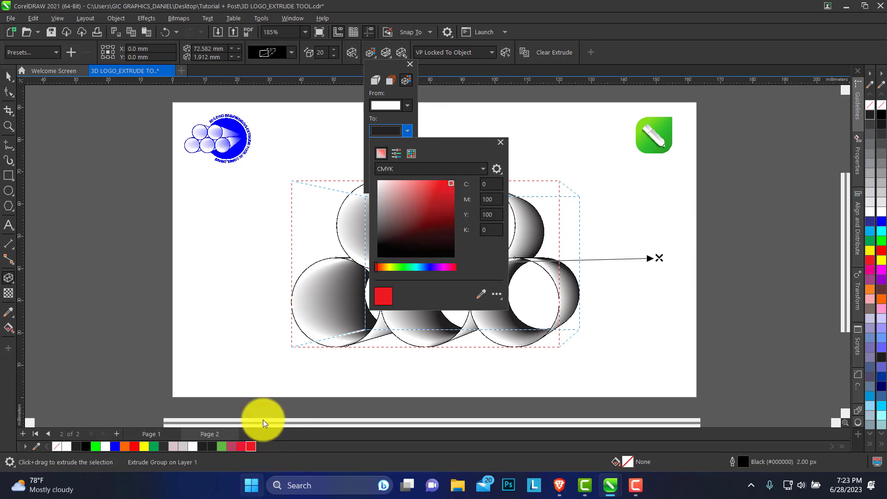
click(480, 294)
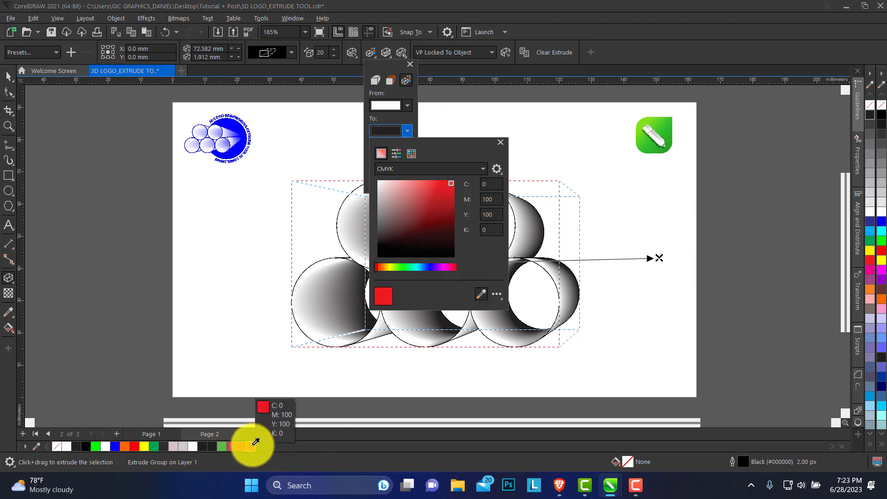
click(241, 446)
click(405, 112)
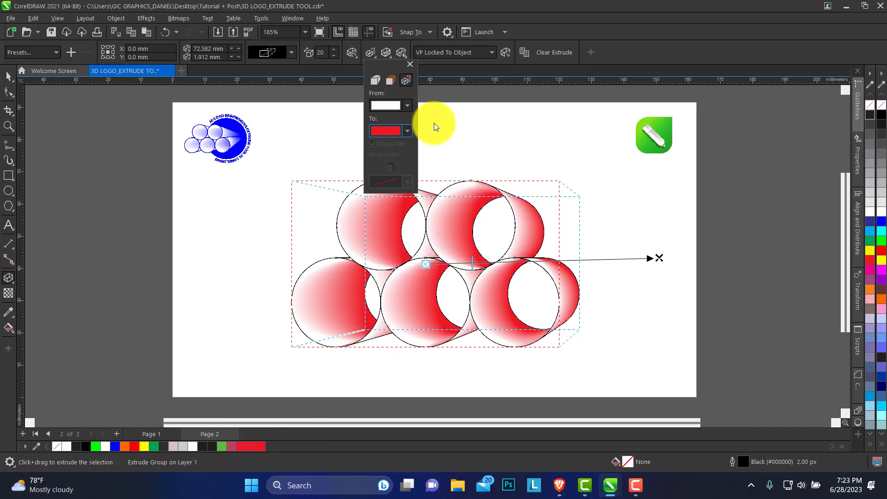
click(479, 132)
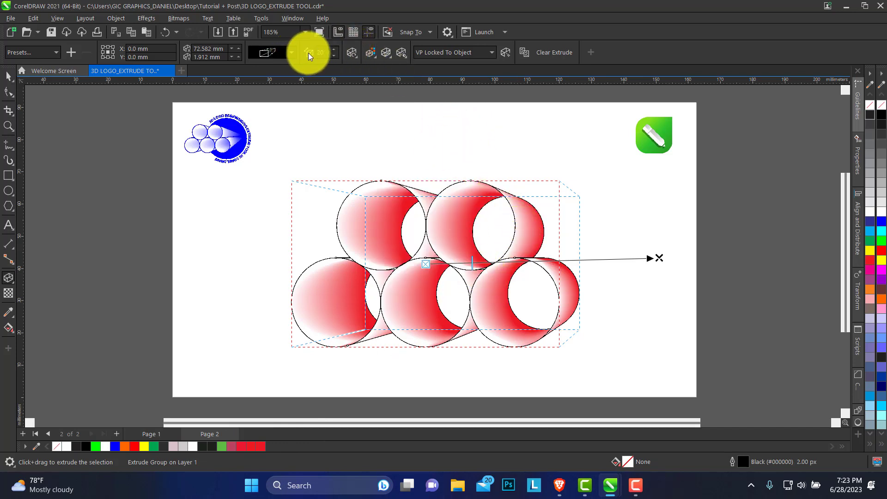
Set the extrusion depth to 79 so the red pipes stretch far to the right.
click(334, 48)
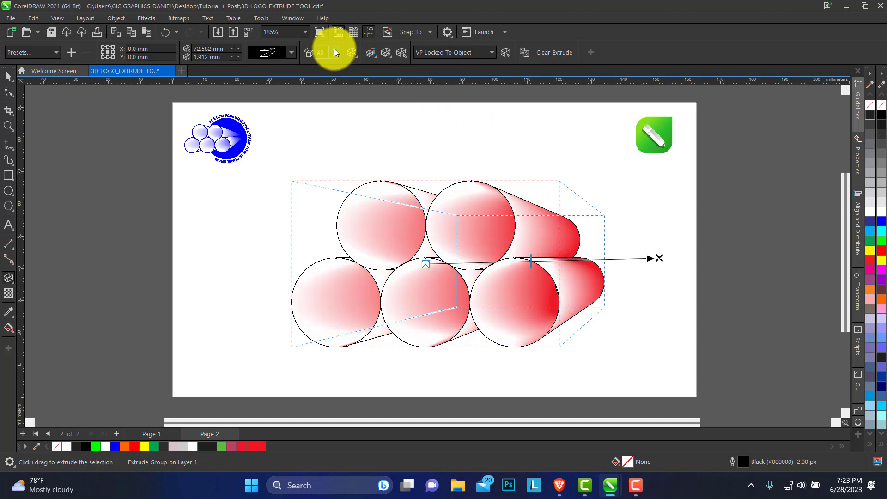
click(334, 49)
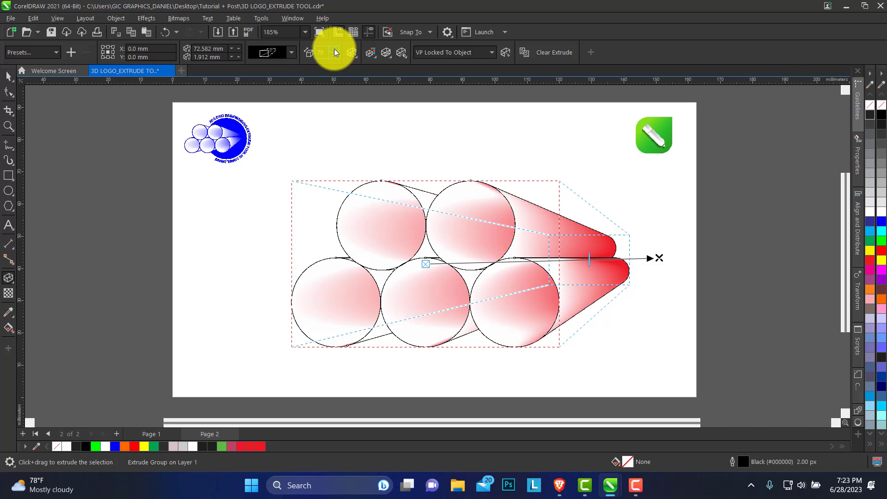
click(334, 48)
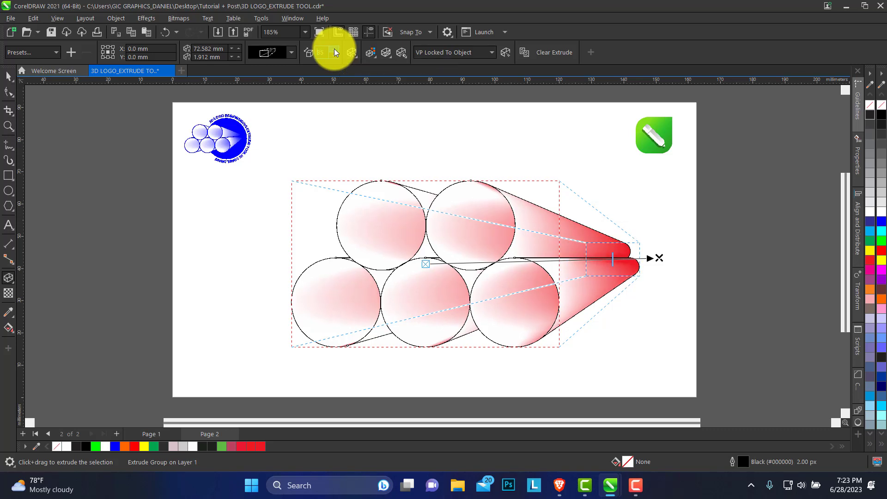
click(334, 55)
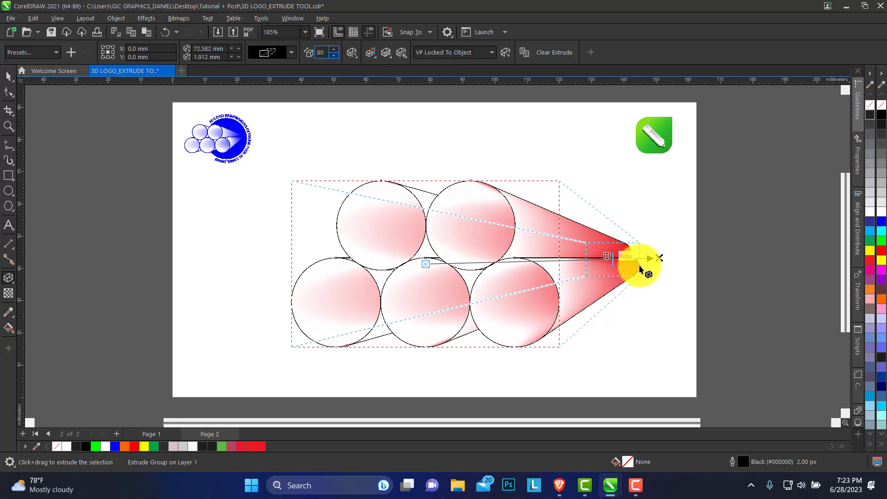
drag(611, 262, 585, 258)
scroll(336, 49, up, 5)
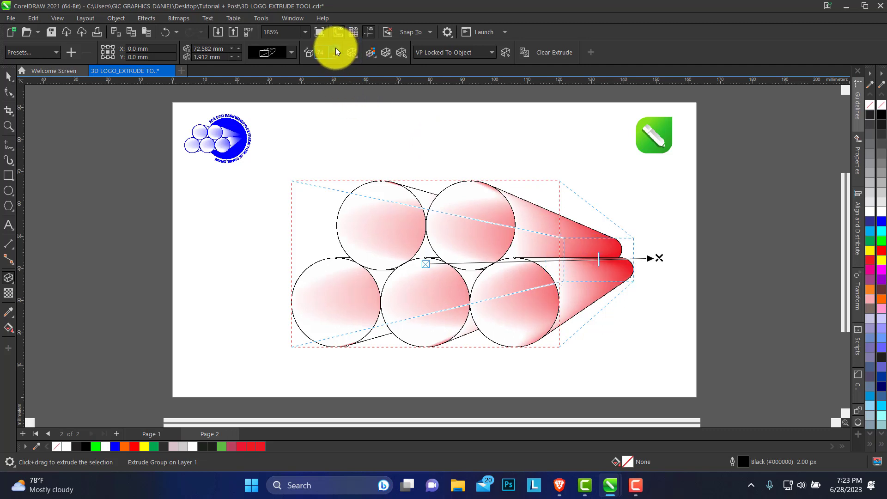
scroll(336, 48, up, 5)
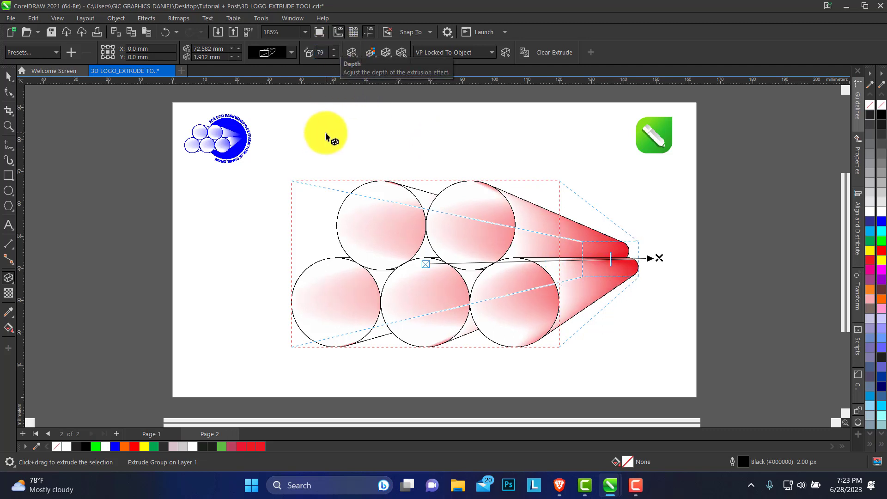
Shift the extruded pipe group to the left.
click(8, 75)
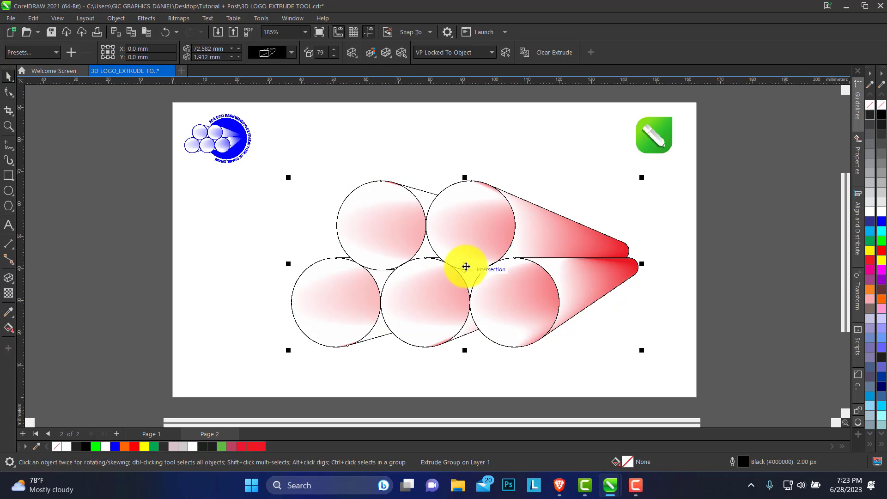
drag(465, 263, 420, 262)
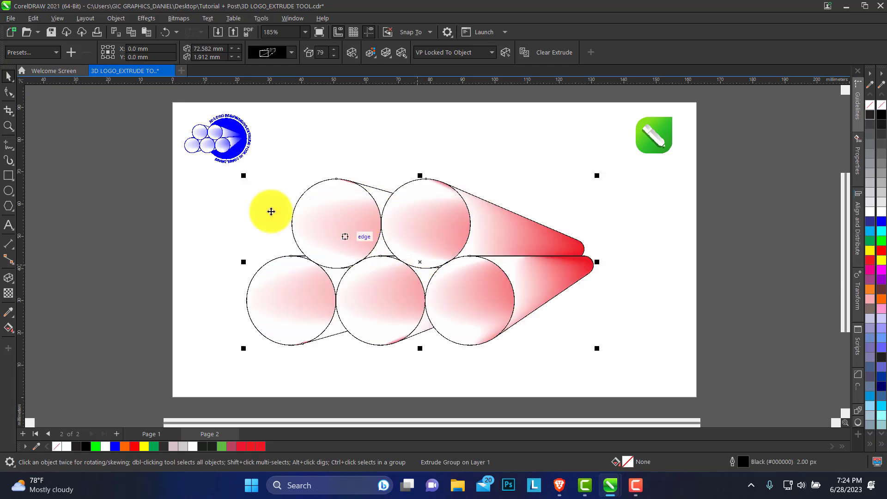
click(292, 164)
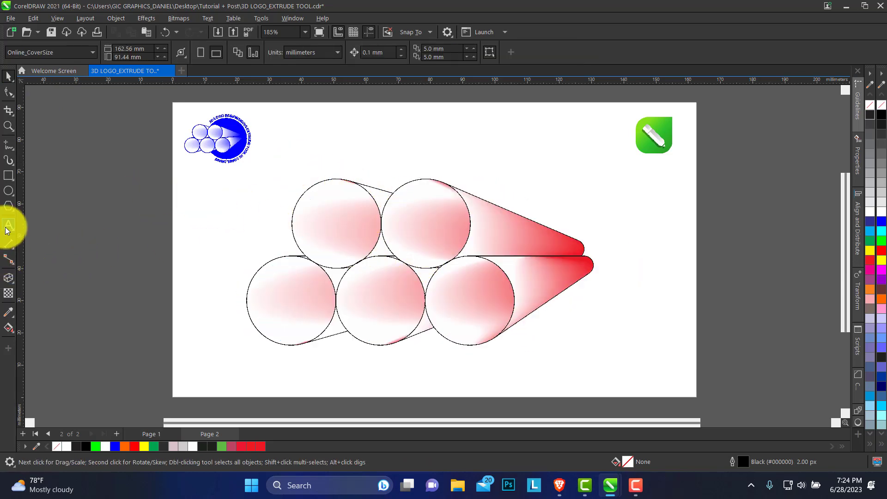
Draw a large circle over the right side of the pipes and enlarge it to about 106%.
click(12, 192)
drag(387, 163, 601, 377)
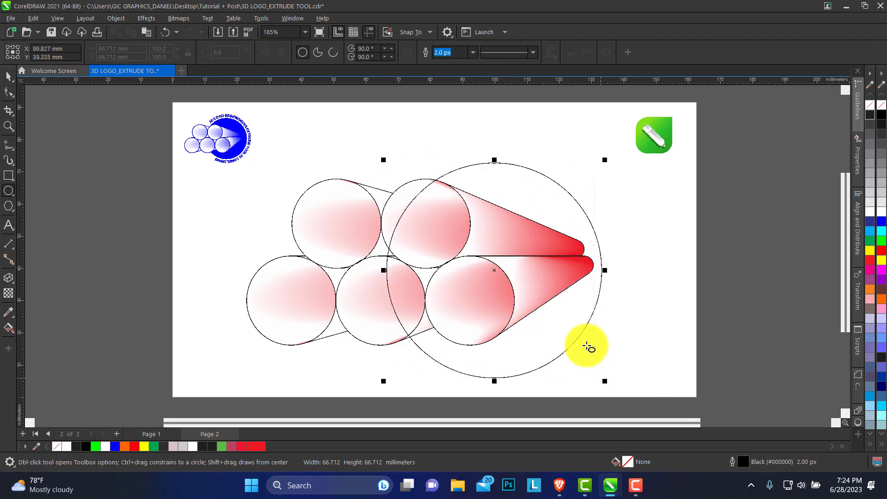
click(8, 76)
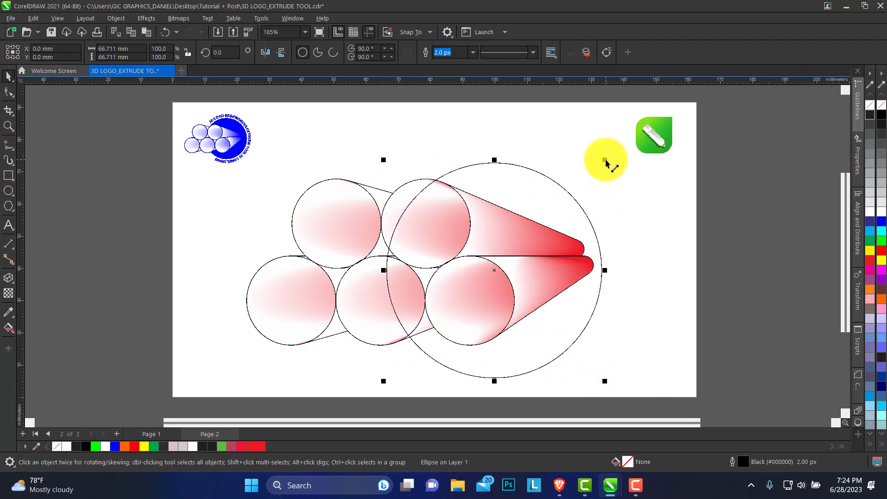
drag(605, 160, 612, 149)
drag(494, 262, 489, 253)
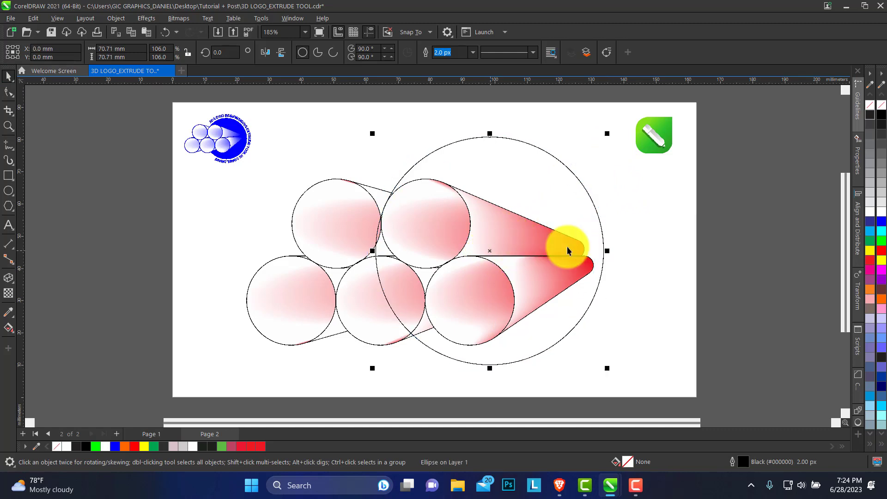
Centre the circle vertically on the pipes, enlarge it to about 112%, fill it red and send it behind them.
shift+click(342, 220)
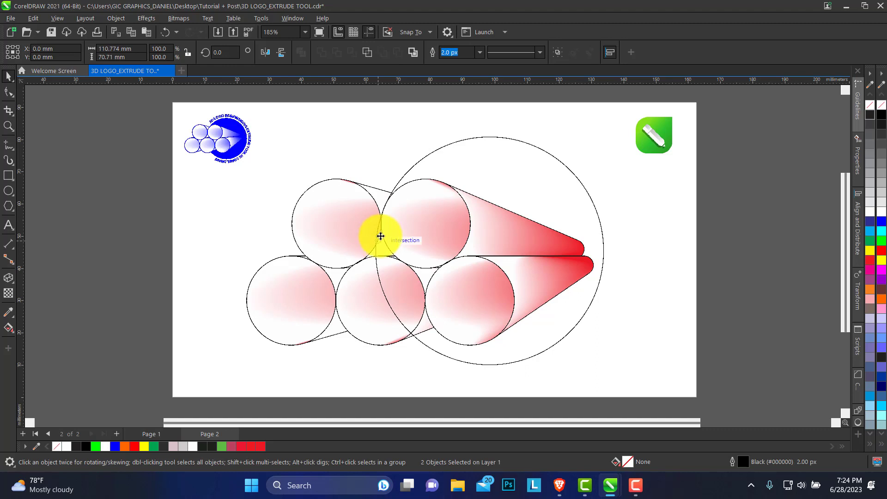
key(c)
key(Tab)
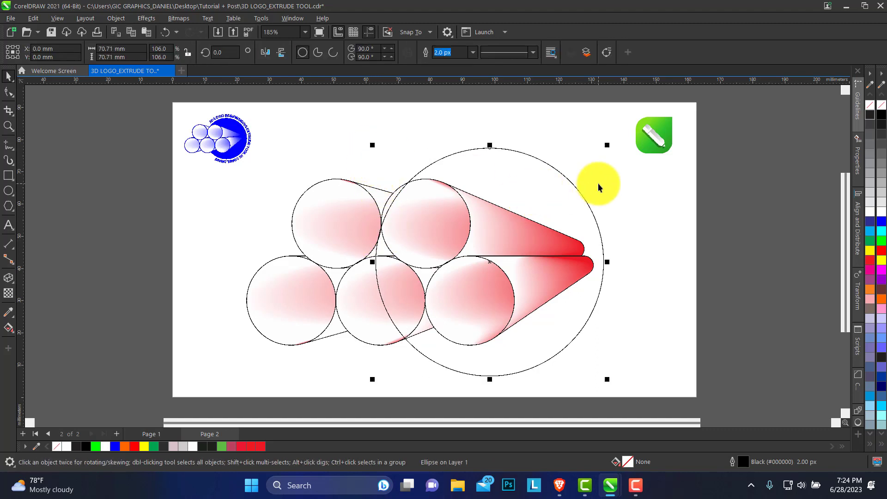
drag(607, 146, 618, 136)
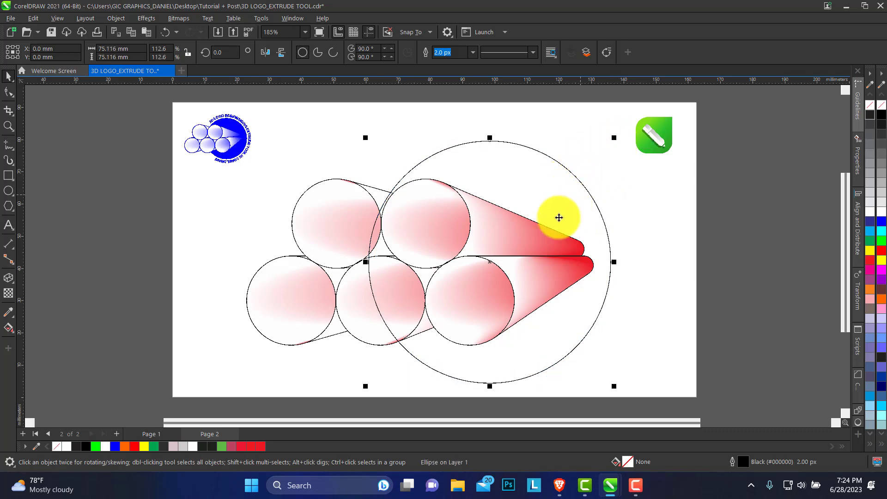
click(251, 447)
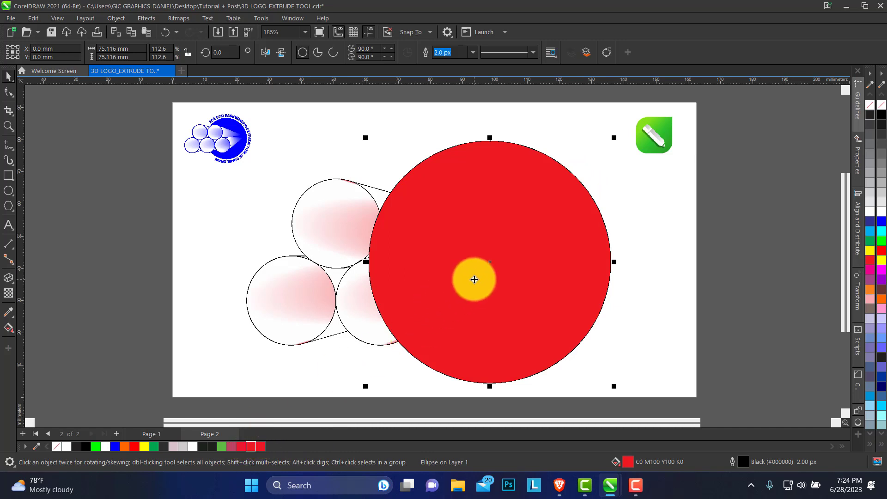
key(shift+Page_Down)
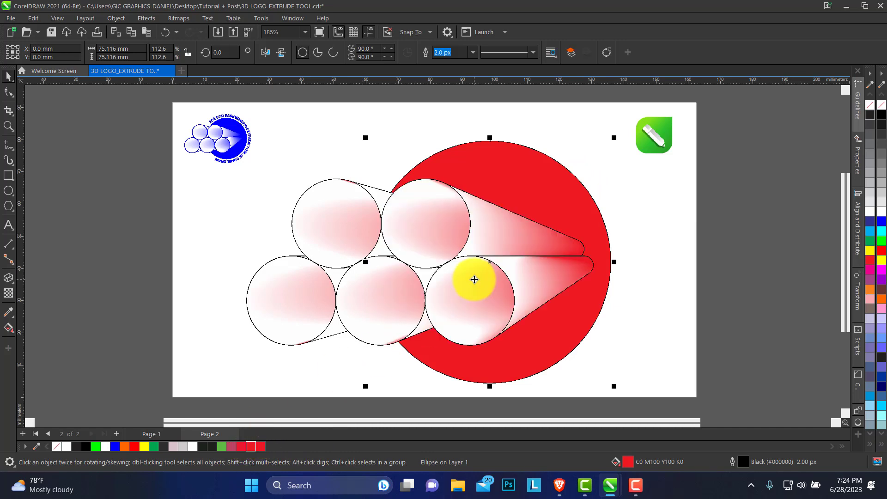
drag(498, 176, 501, 172)
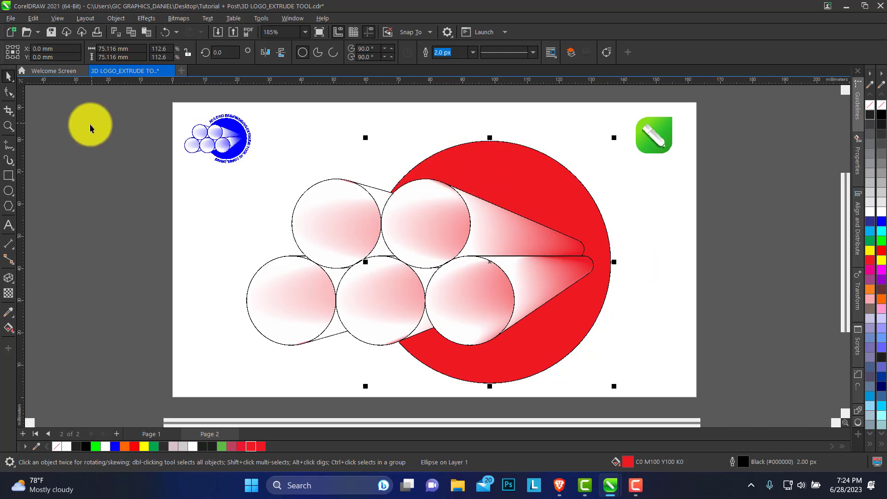
Zoom in where the red circle meets the pipes and fine-tune the circle's position.
click(8, 125)
click(391, 192)
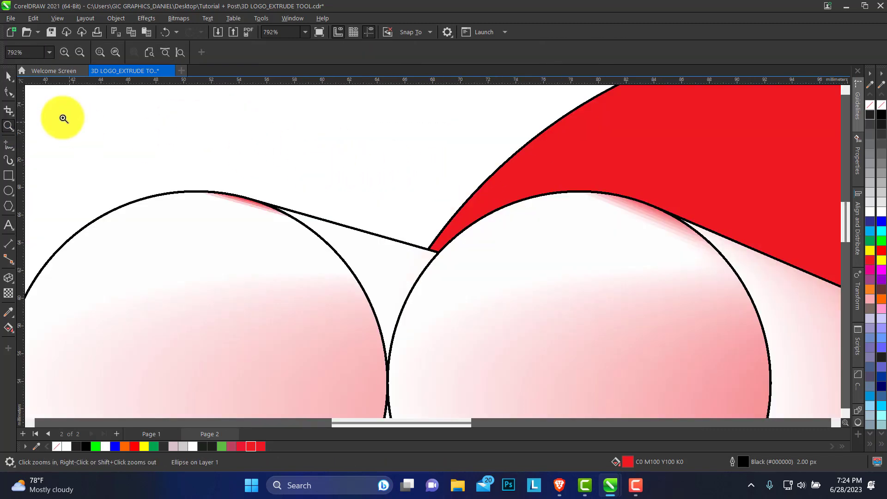
click(9, 76)
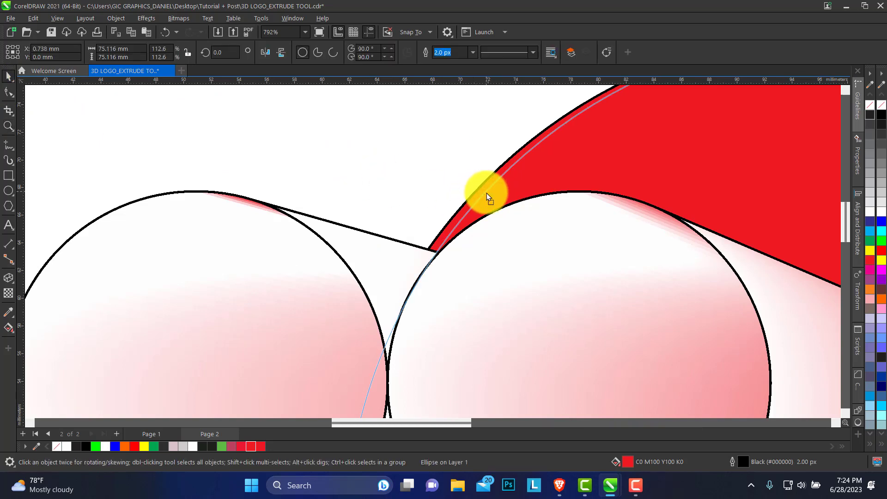
drag(486, 193, 506, 184)
Fit the page in view and give the five circles red outlines.
click(8, 126)
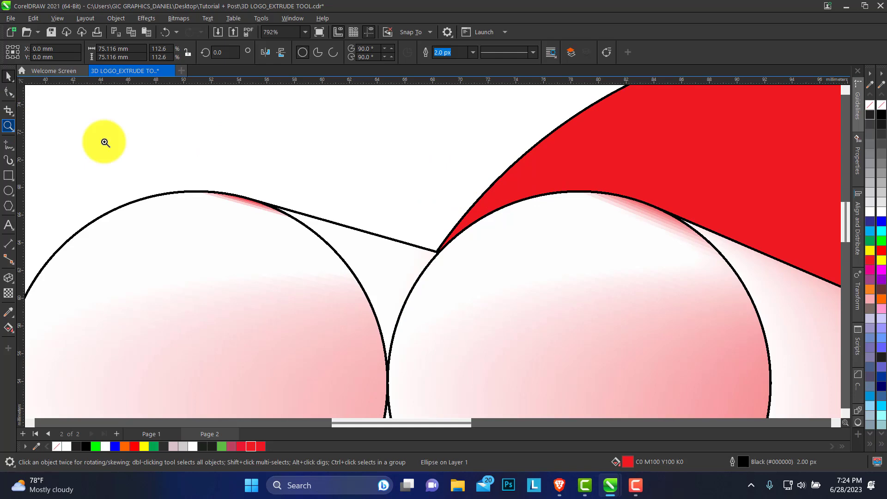
key(shift+F4)
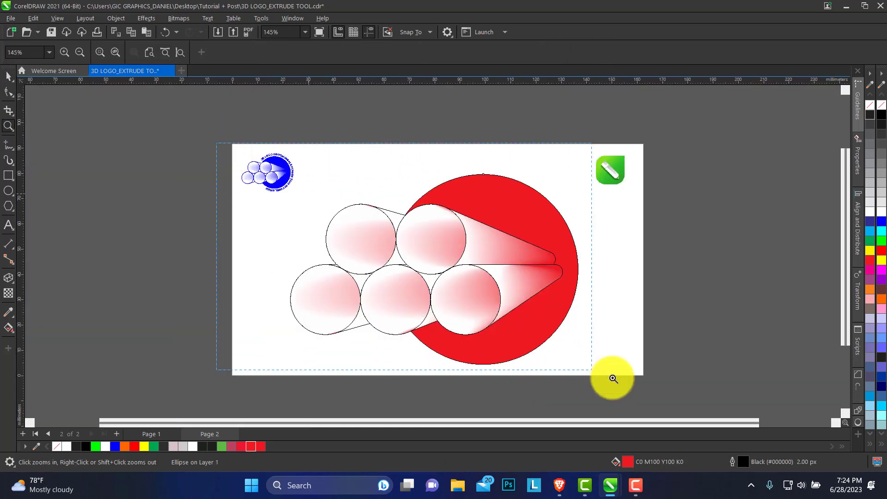
key(shift+F4)
click(8, 75)
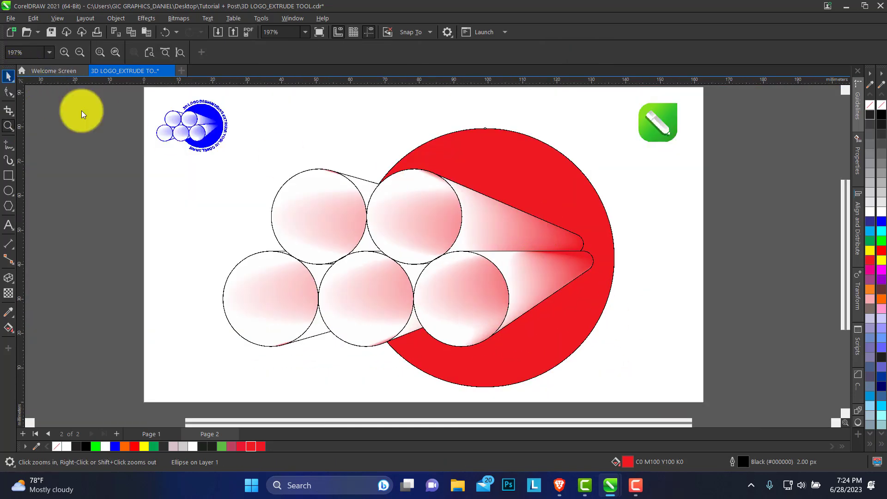
click(335, 226)
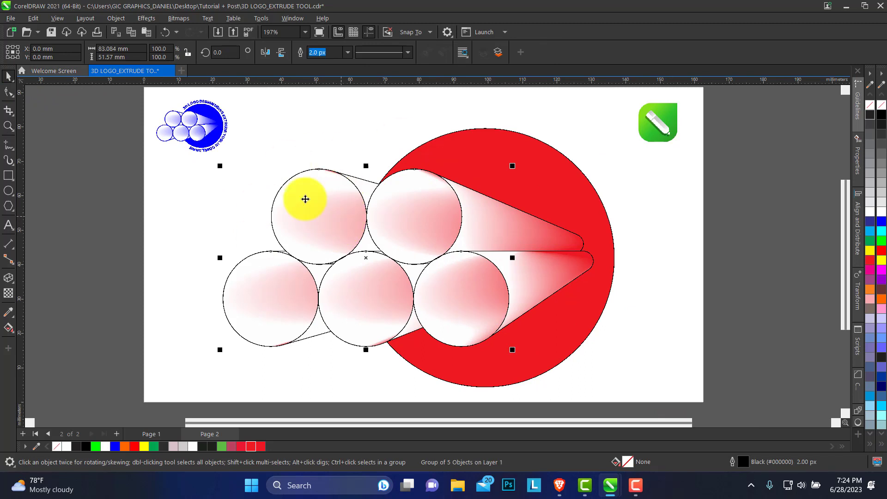
right_click(251, 445)
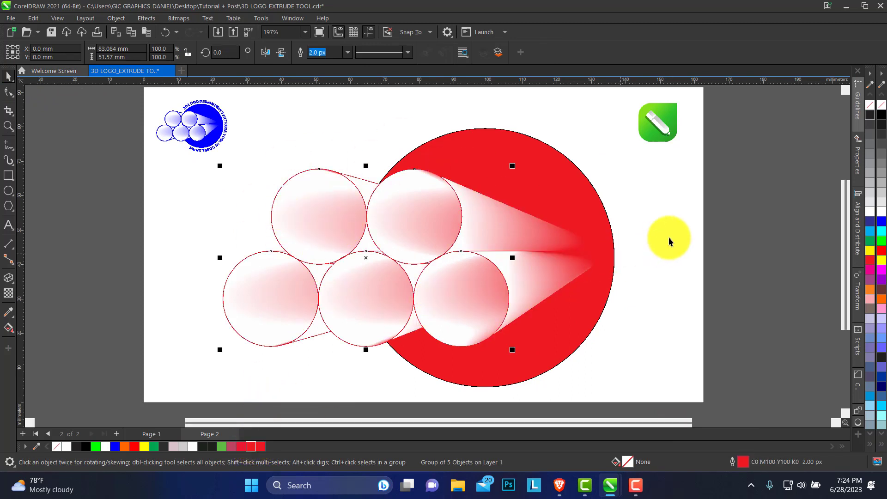
Move the small logo's curved text, undo the move, and reselect part of the small logo.
click(642, 226)
click(563, 196)
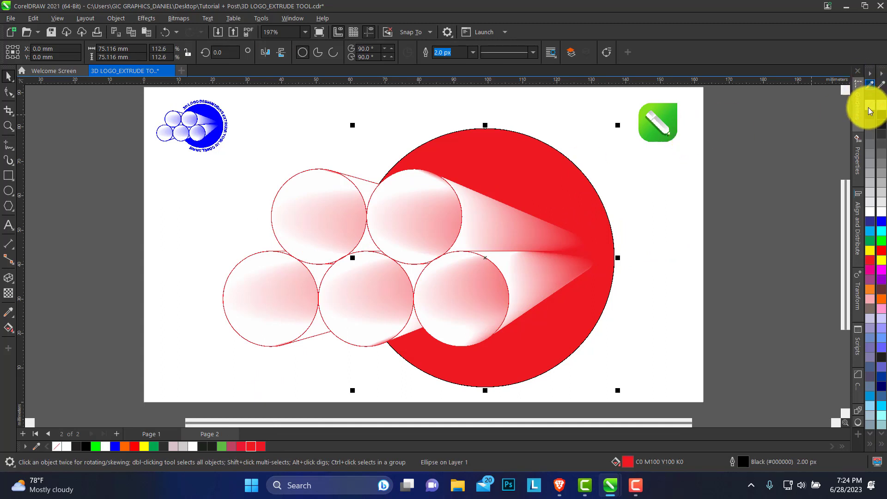
click(242, 170)
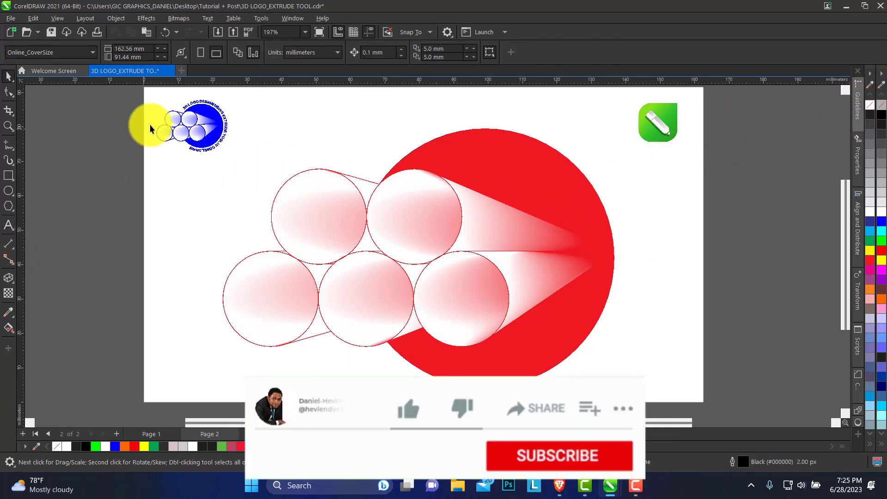
click(216, 106)
drag(214, 99, 334, 152)
key(ctrl+z)
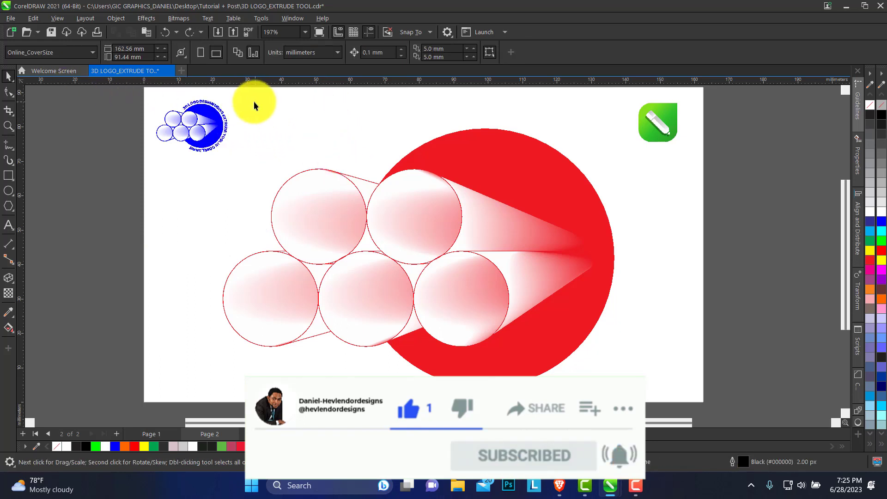
click(212, 106)
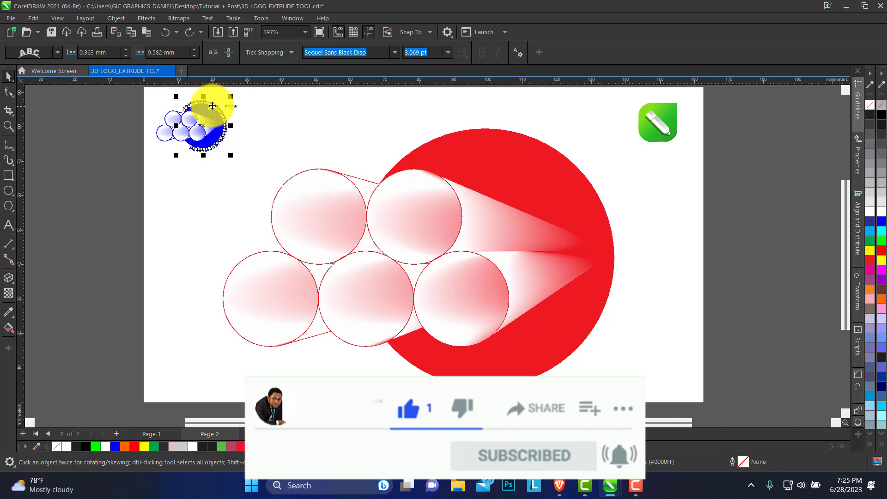
Check the small logo's curved text and start a title text line above the circles.
shift+click(213, 105)
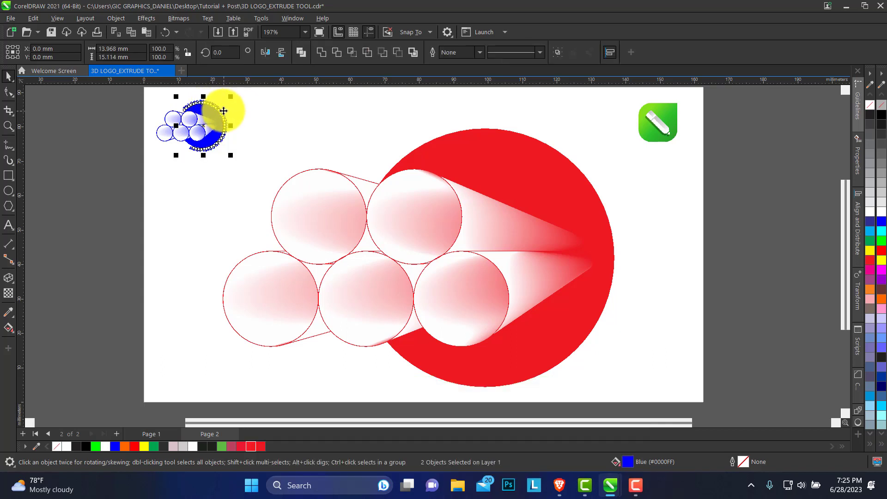
click(141, 118)
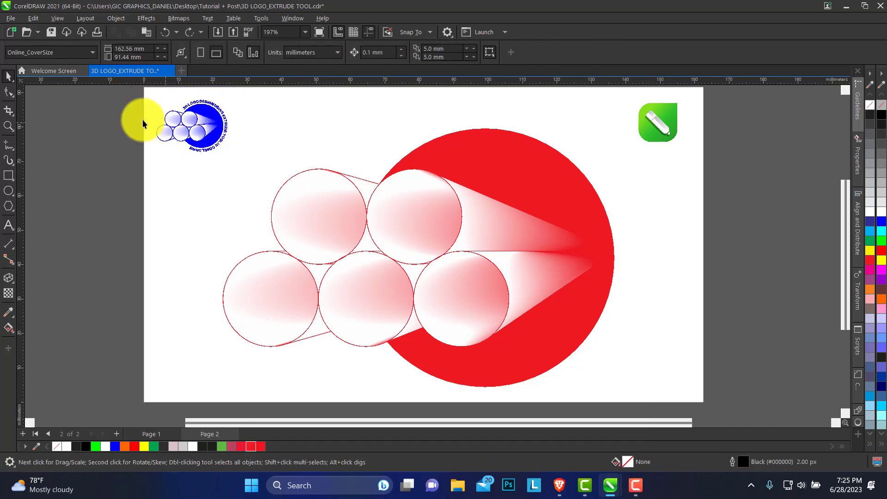
click(7, 226)
click(314, 131)
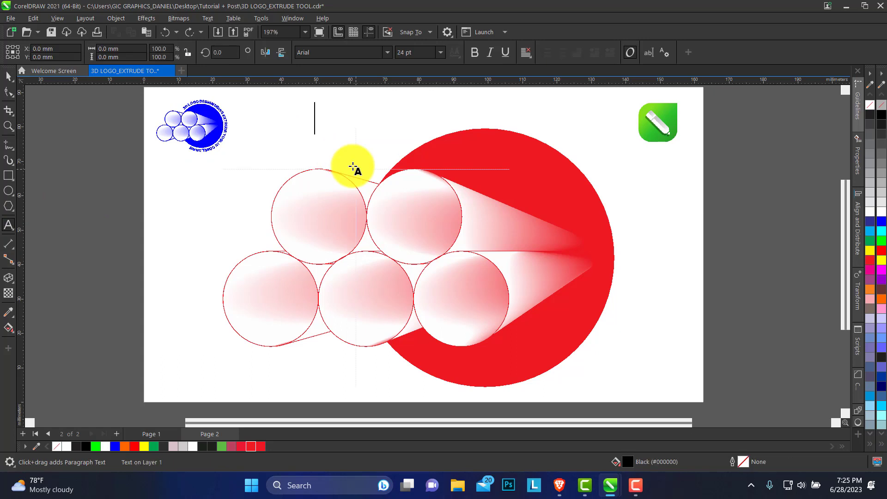
click(8, 77)
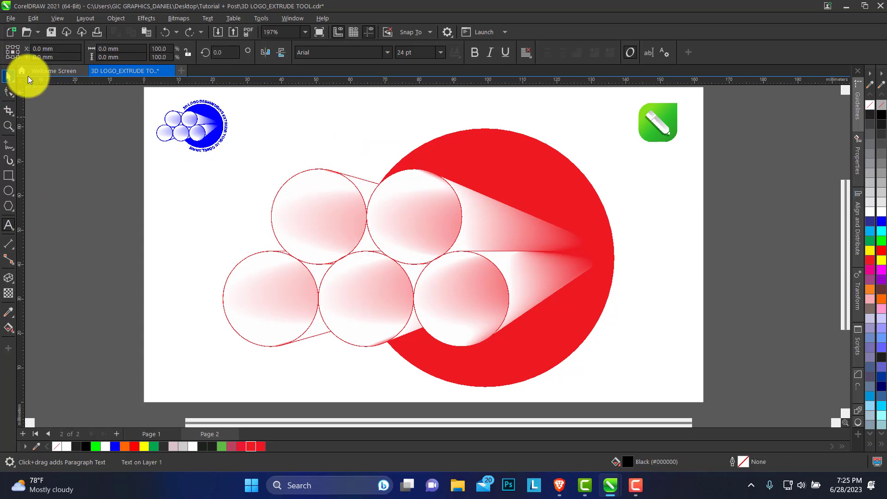
click(220, 113)
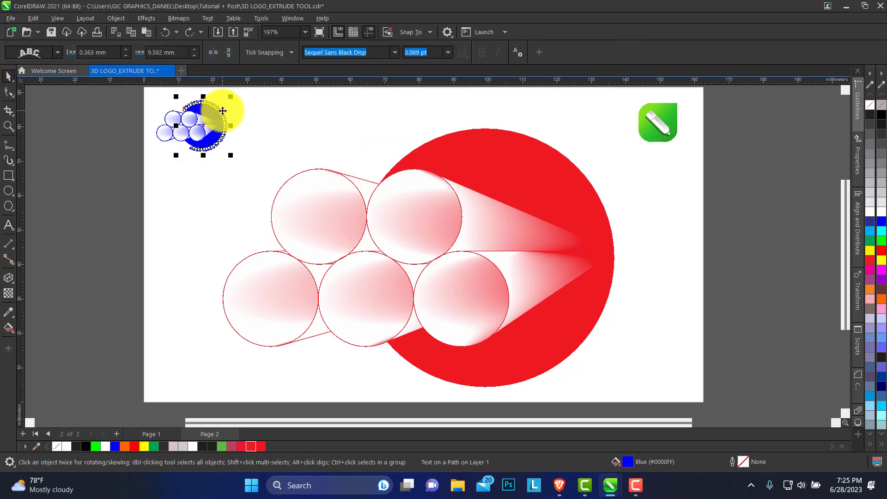
click(9, 229)
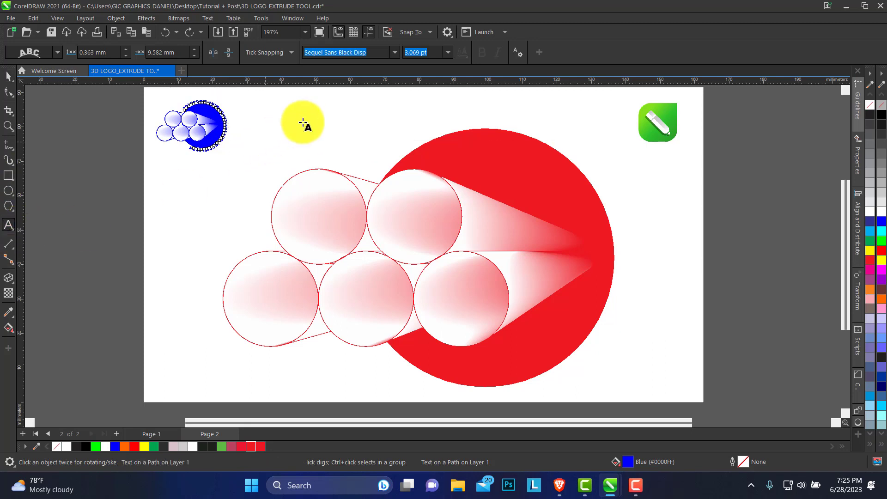
click(326, 130)
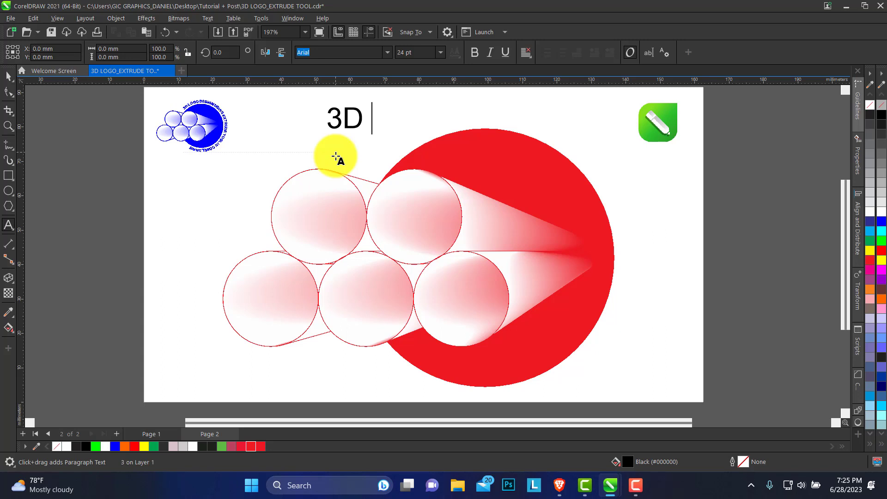
Type '3D LOGO DESIGN USING EXTRUDE TOOL IN COREL DRAW', fixing typos, and pick a heavier typeface.
key(BackSpace)
key(BackSpace)
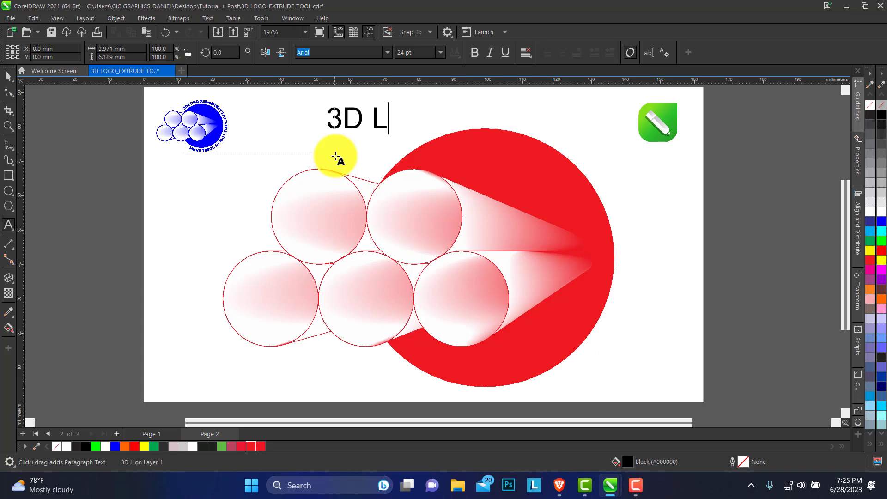
text(OGO DES)
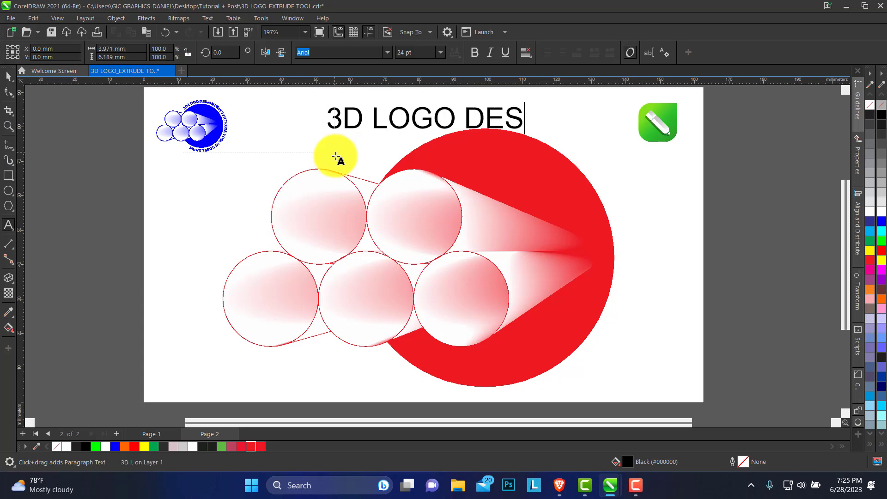
text(IGN USG)
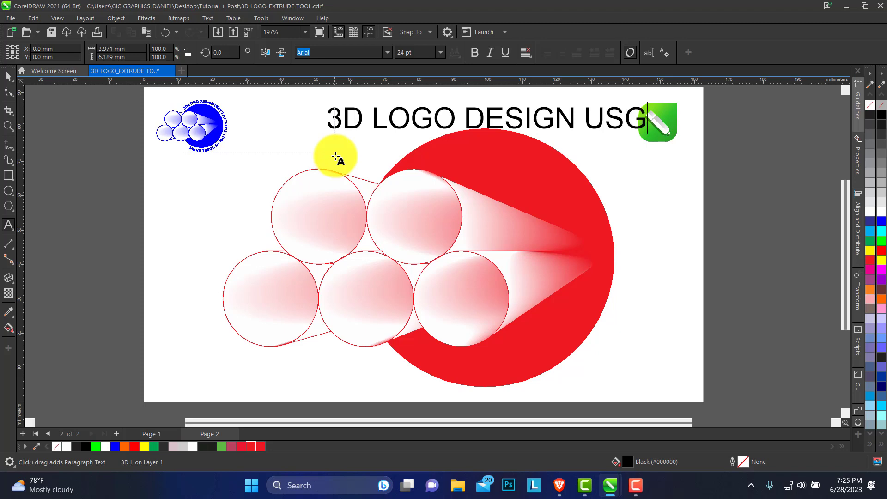
key(BackSpace)
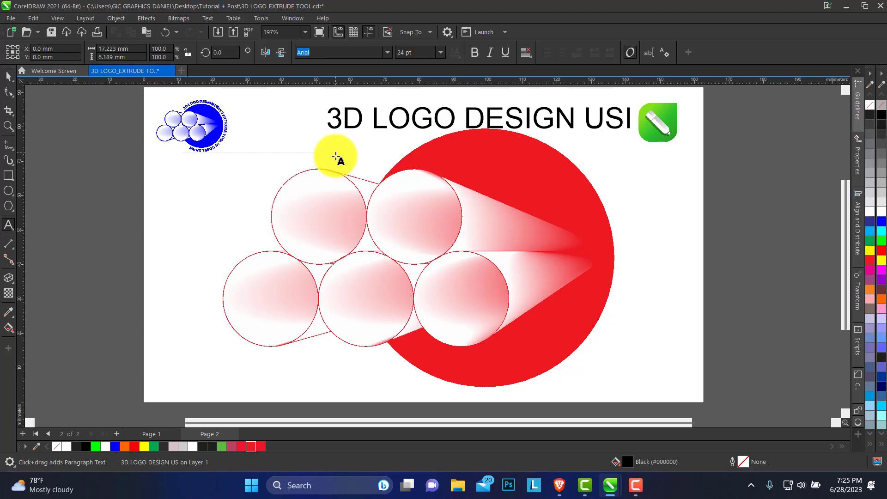
text(ING RXT)
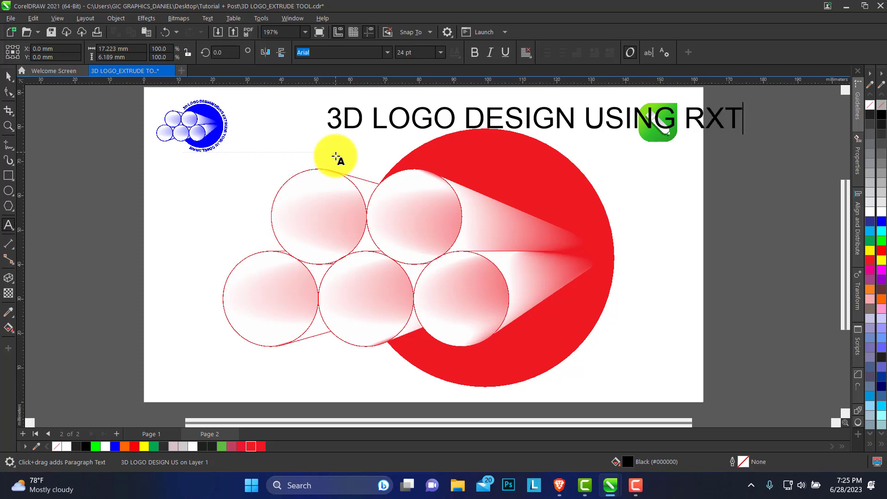
key(BackSpace)
key(BackSpace)
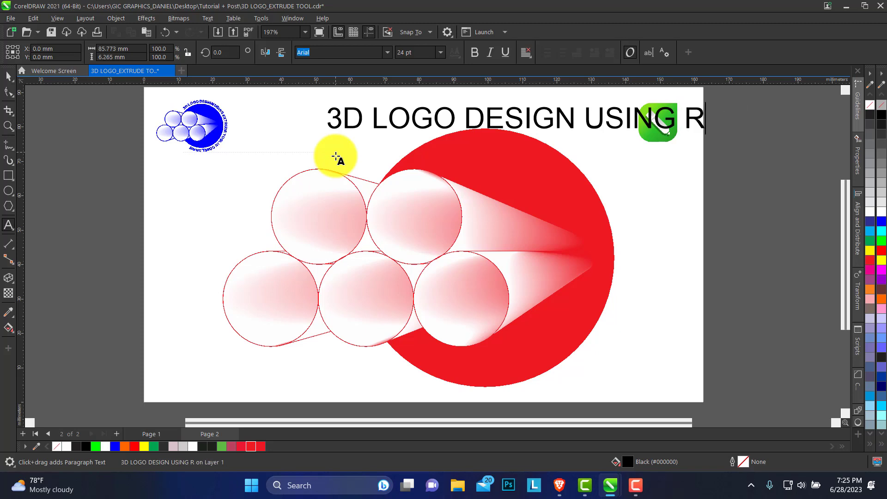
text(EXT)
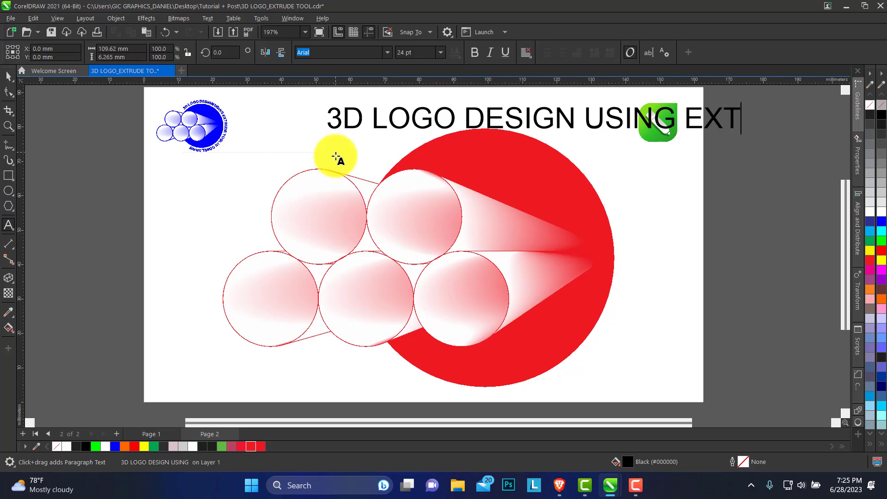
text(RUDE TO)
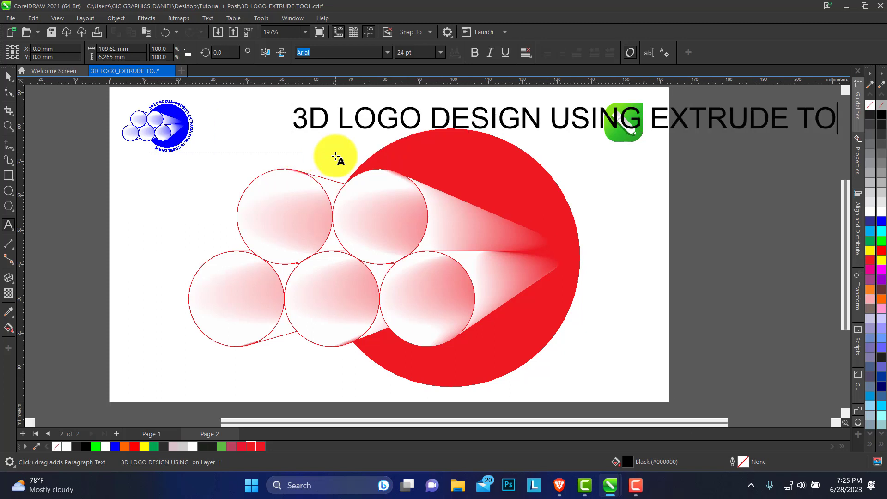
text(OL IIN C)
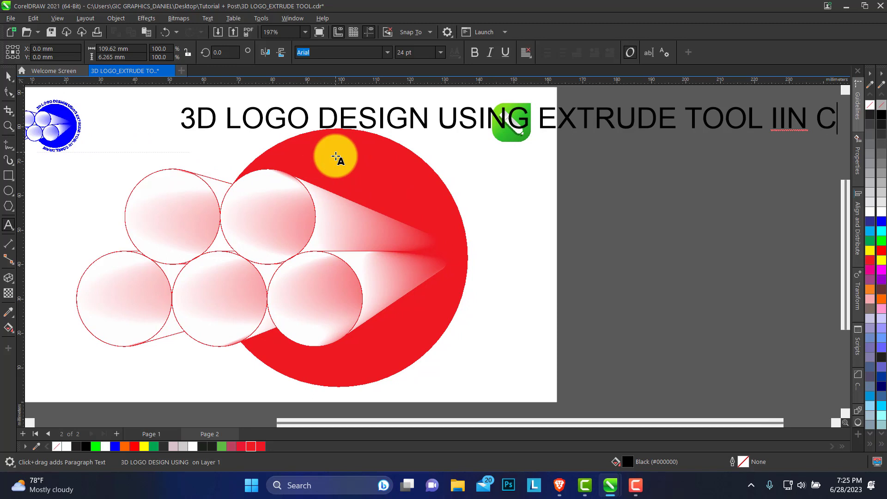
text(OREL DRAW)
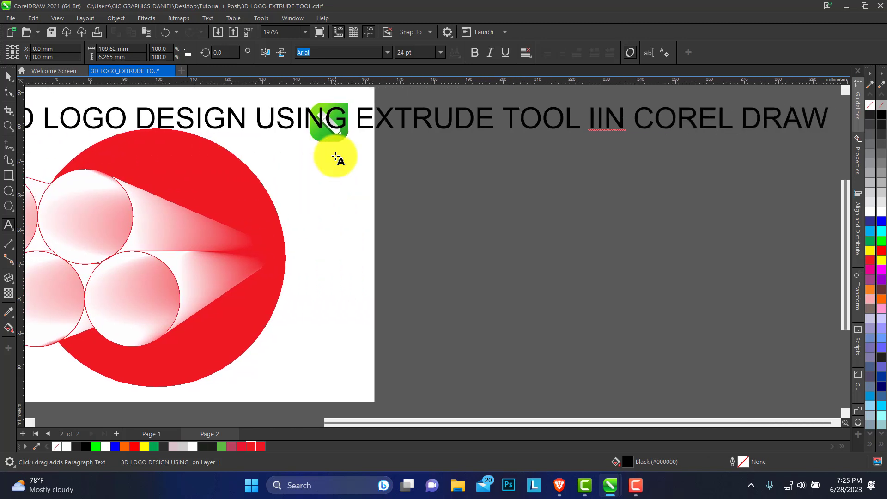
click(595, 126)
key(BackSpace)
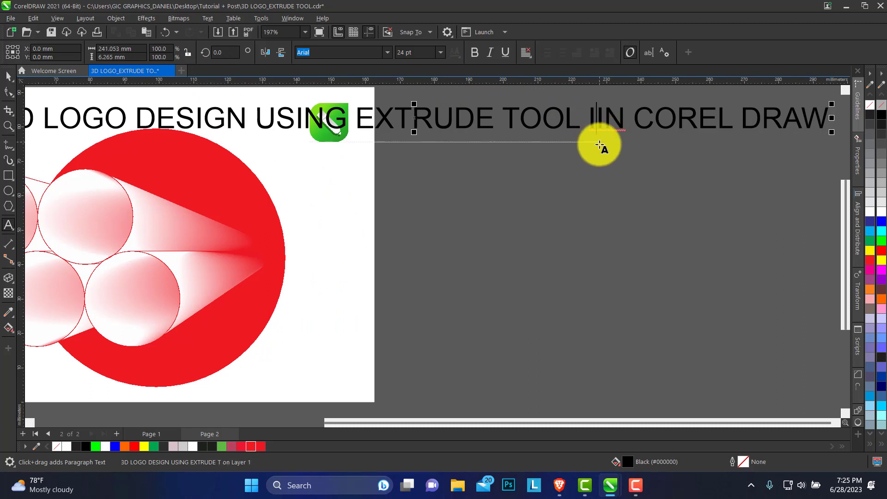
click(387, 52)
Apply the heavy typeface, scale the title to about 13 pt and move it along the page top.
key(Escape)
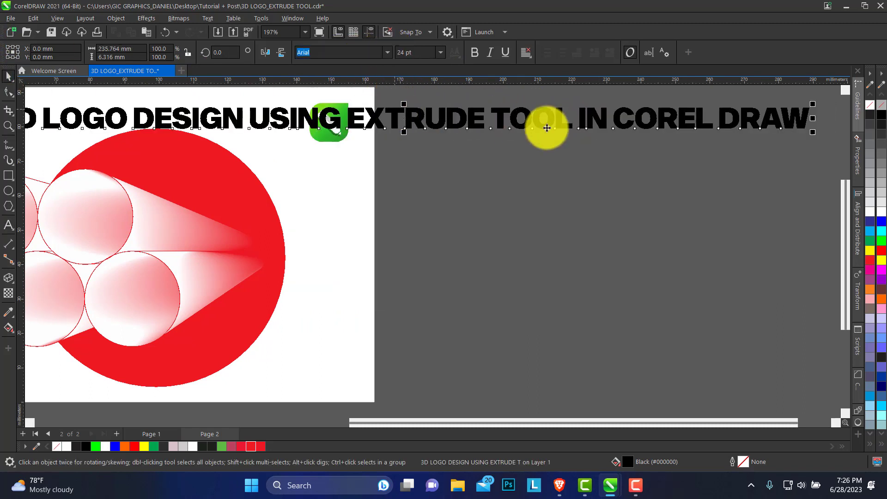
right_click(380, 183)
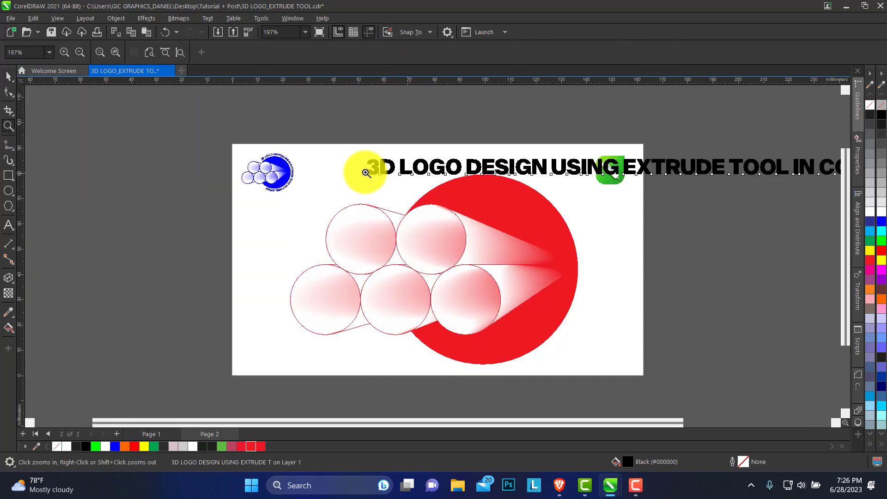
key(space)
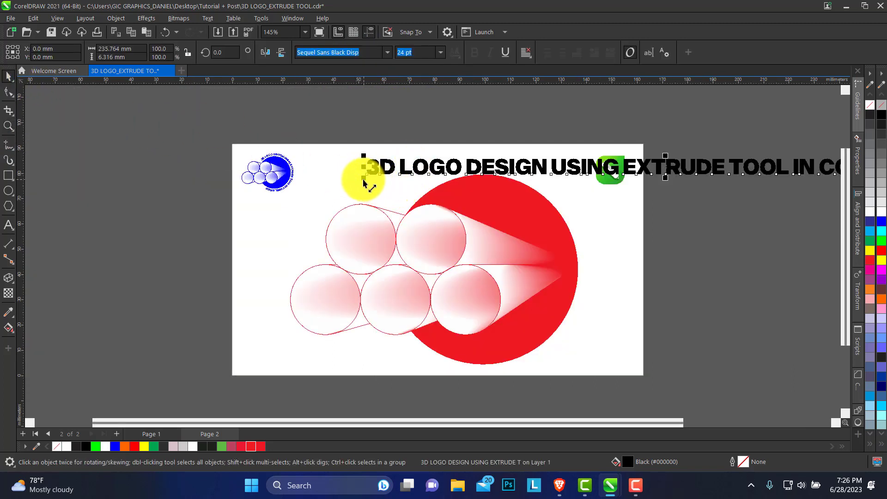
mouse_move(362, 178)
mouse_down()
mouse_move(500, 192)
mouse_move(508, 181)
mouse_up()
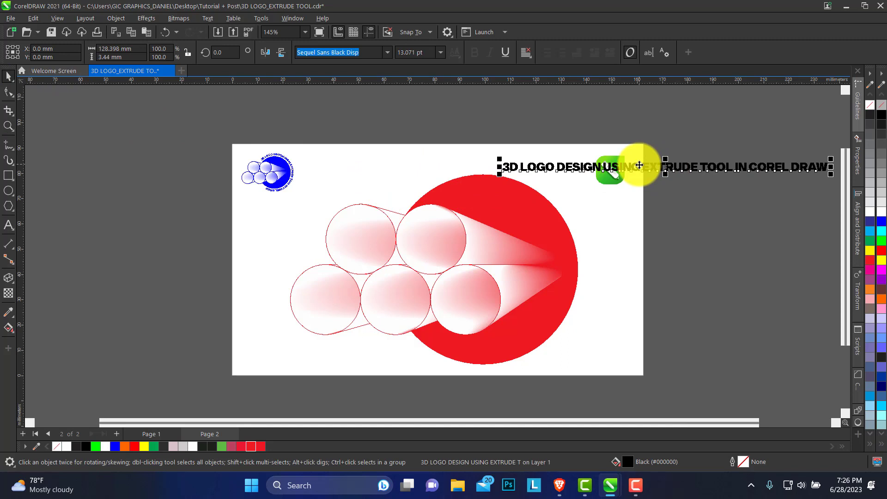
drag(638, 166, 469, 161)
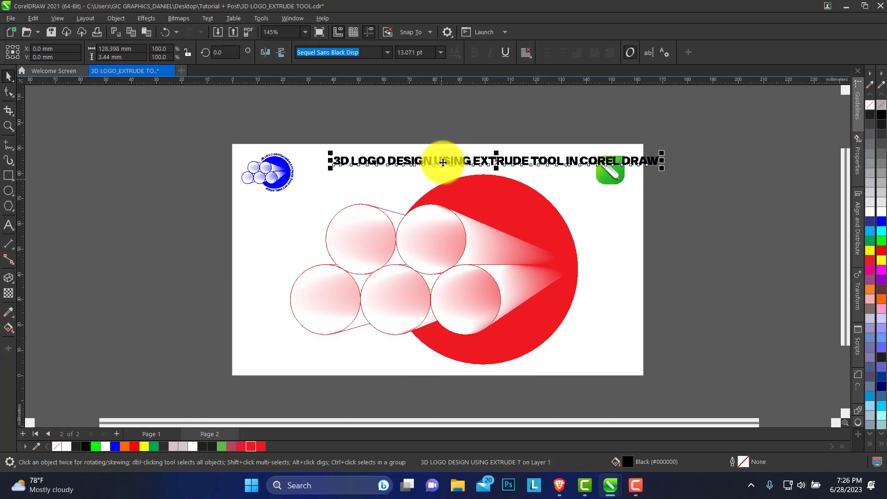
Fit the title text to the red circle's path using Text > Fit Text to Path.
click(207, 19)
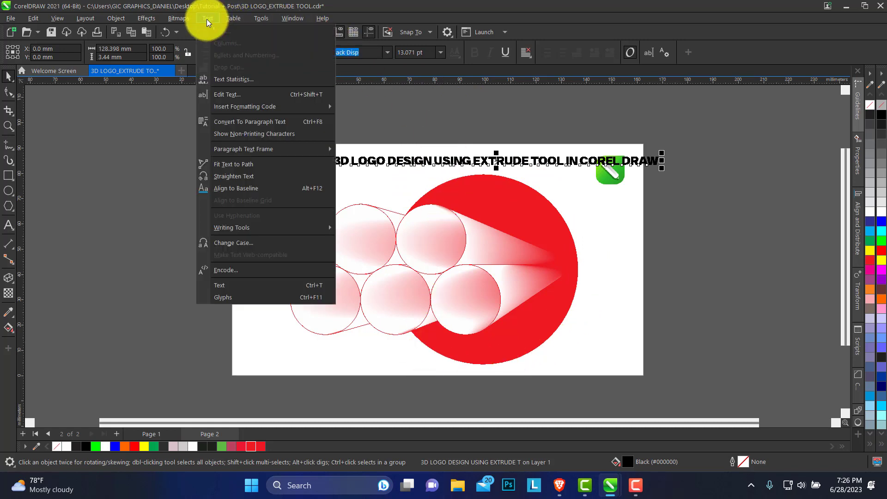
click(244, 166)
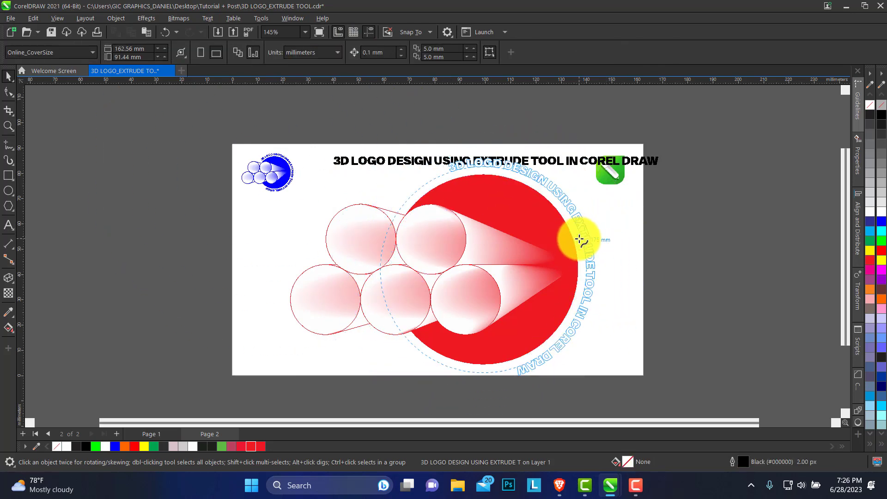
click(580, 240)
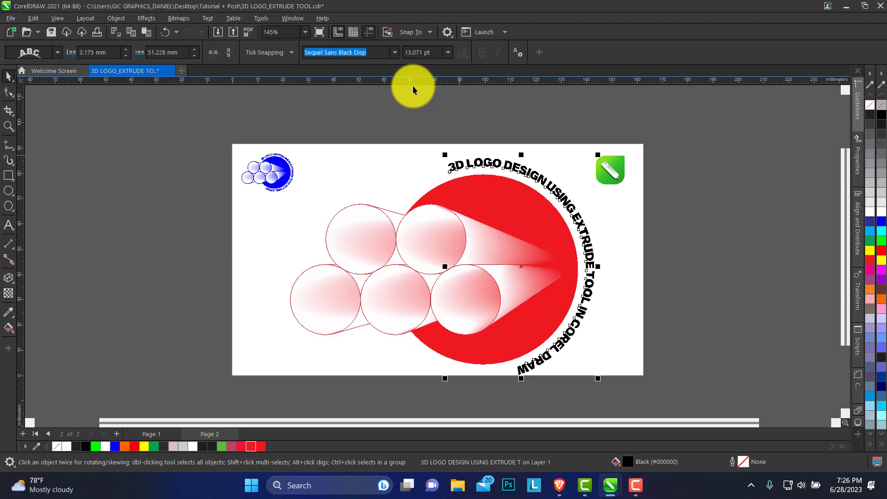
Set the curved title's font size to 18 pt.
drag(431, 53, 405, 59)
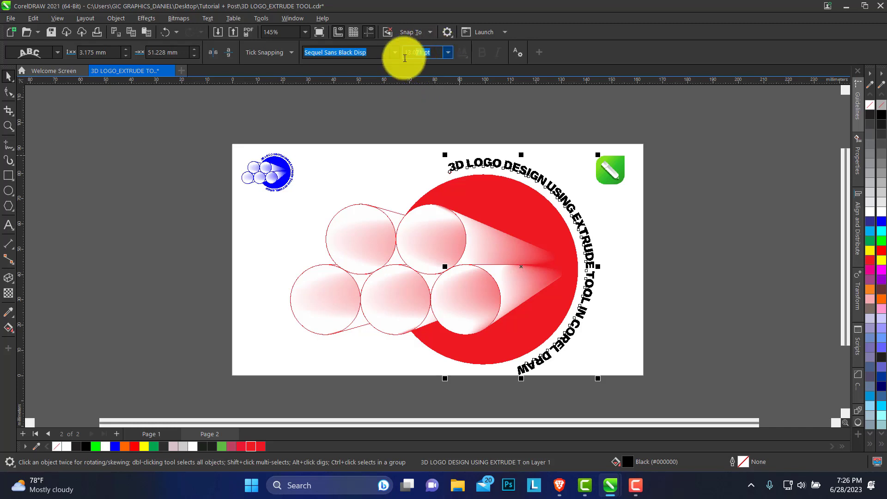
text(1)
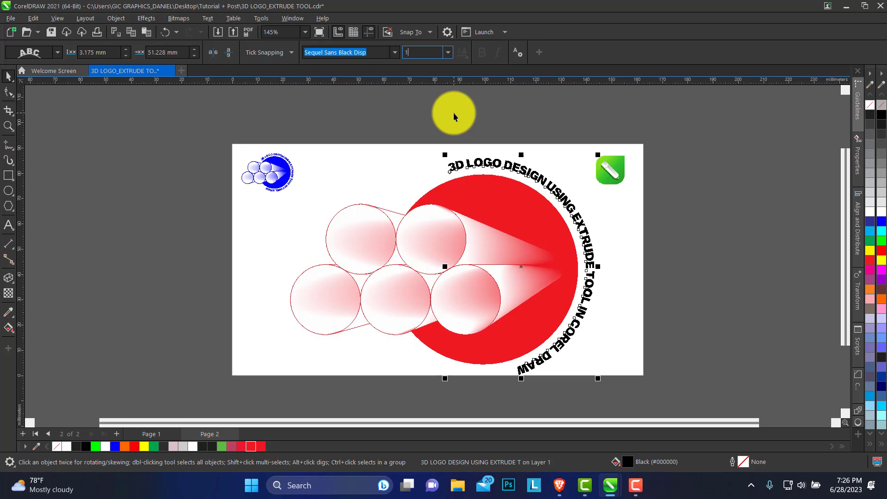
key(BackSpace)
text(80)
key(BackSpace)
key(BackSpace)
text(18)
key(Return)
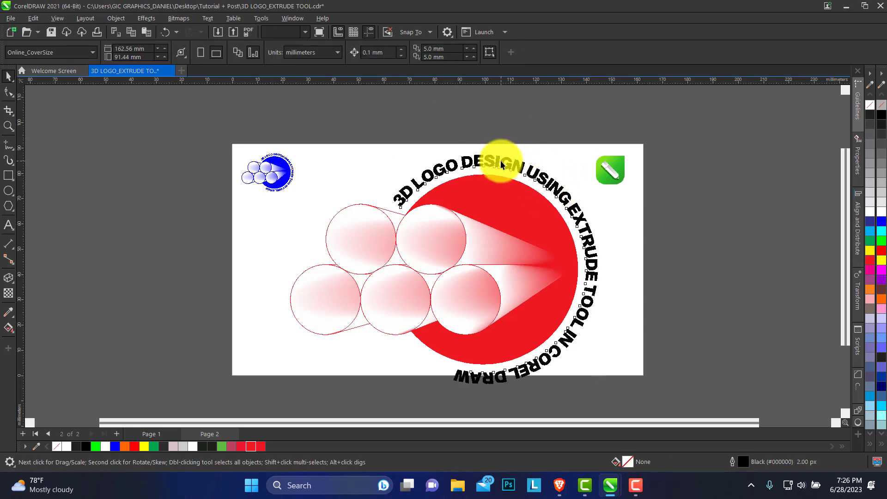
Zoom in on the logo and slide the curved title along the circle.
click(480, 160)
drag(480, 161, 478, 159)
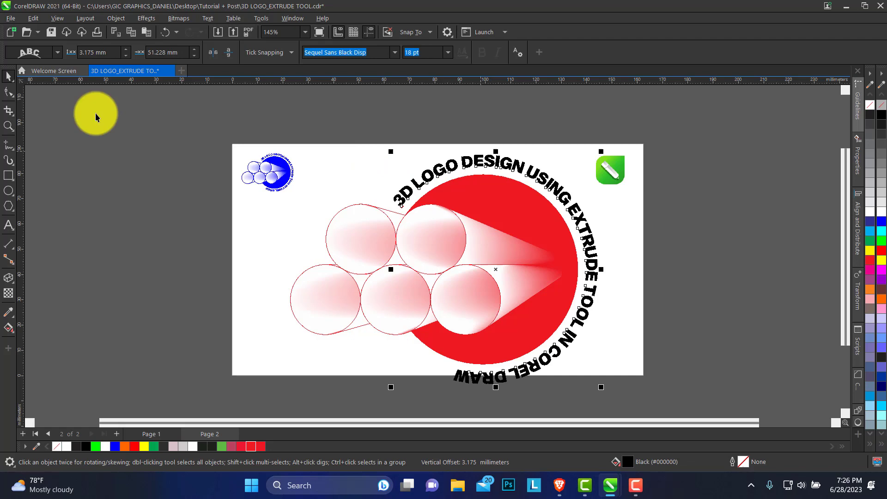
click(9, 125)
drag(286, 199, 594, 398)
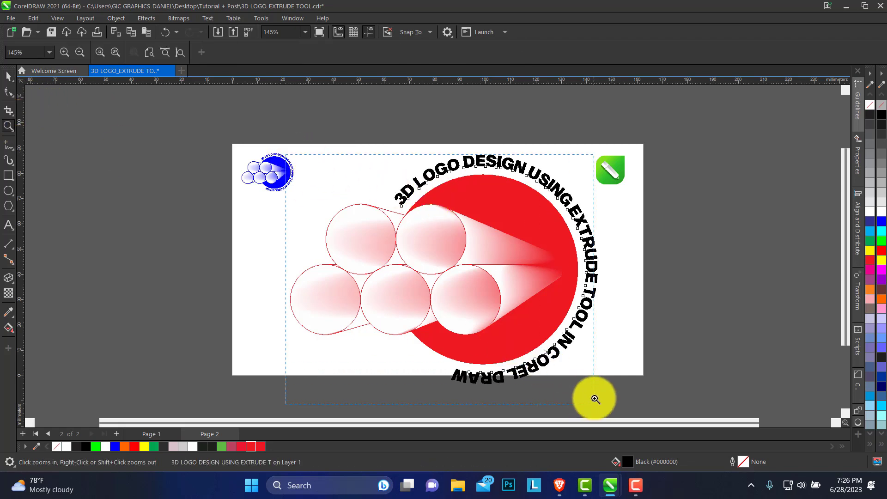
click(8, 75)
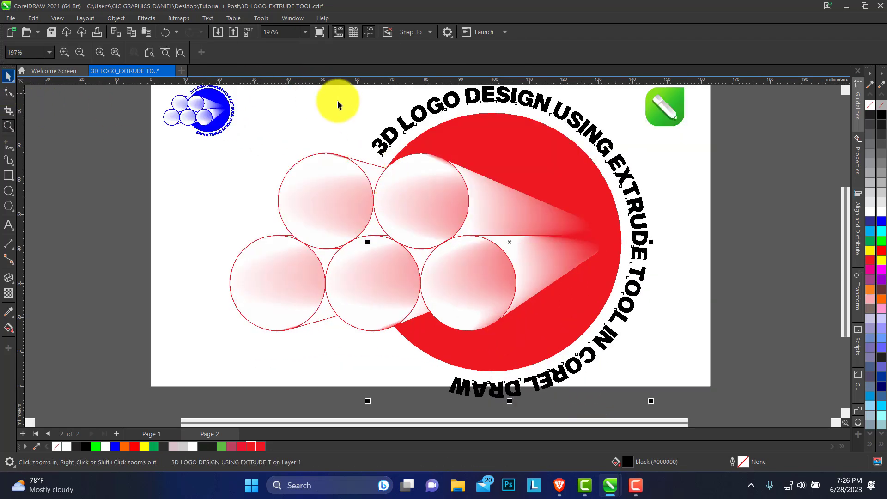
drag(404, 122, 415, 124)
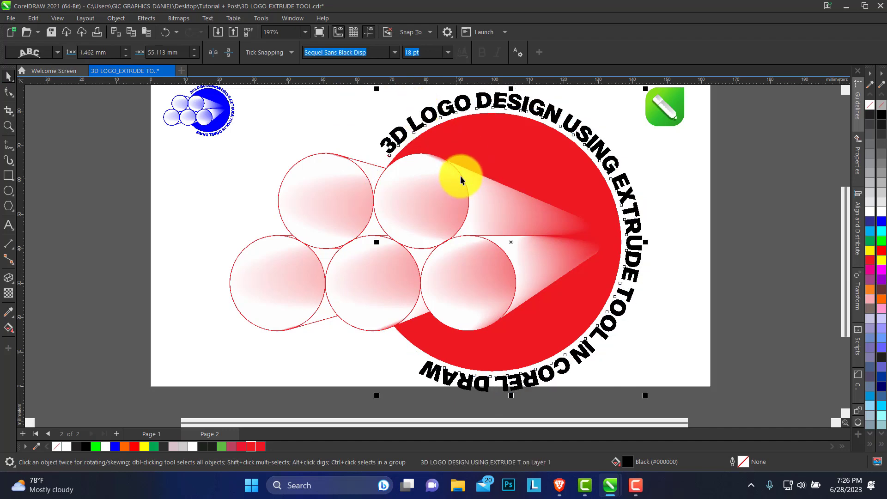
Select the whole logo with its title, rescale it to fit the page, and zoom in.
click(8, 126)
right_click(390, 164)
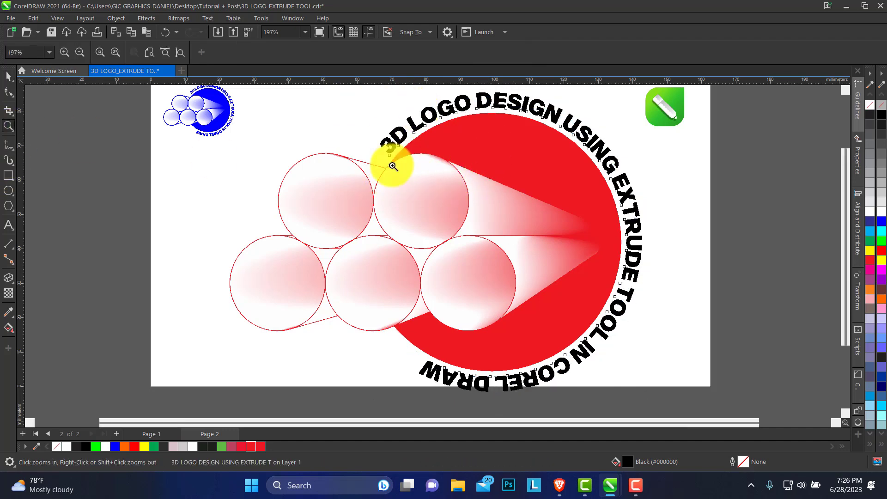
click(8, 76)
drag(265, 118, 567, 361)
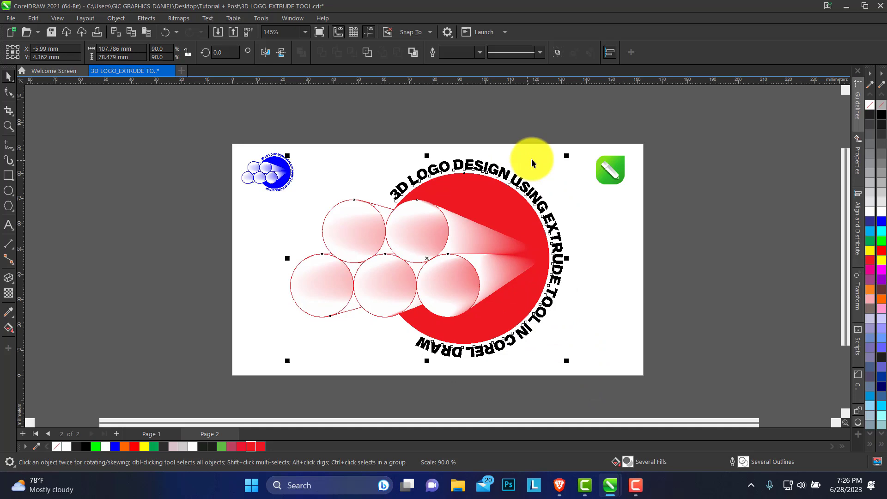
drag(567, 158, 559, 278)
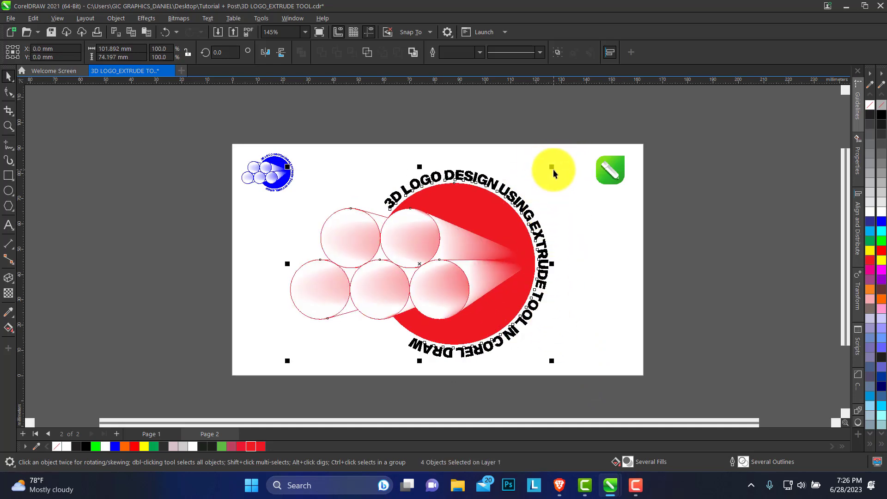
mouse_move(552, 167)
mouse_down()
mouse_move(568, 170)
mouse_move(560, 173)
mouse_up()
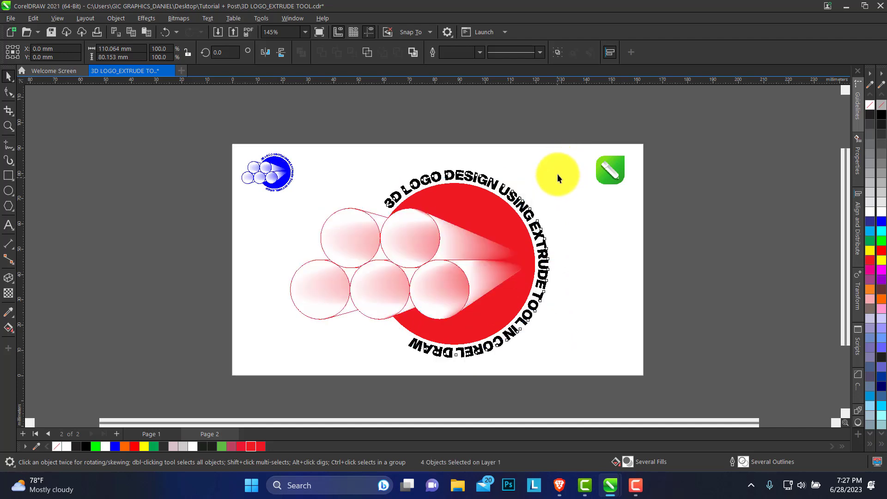
click(8, 126)
drag(226, 139, 647, 378)
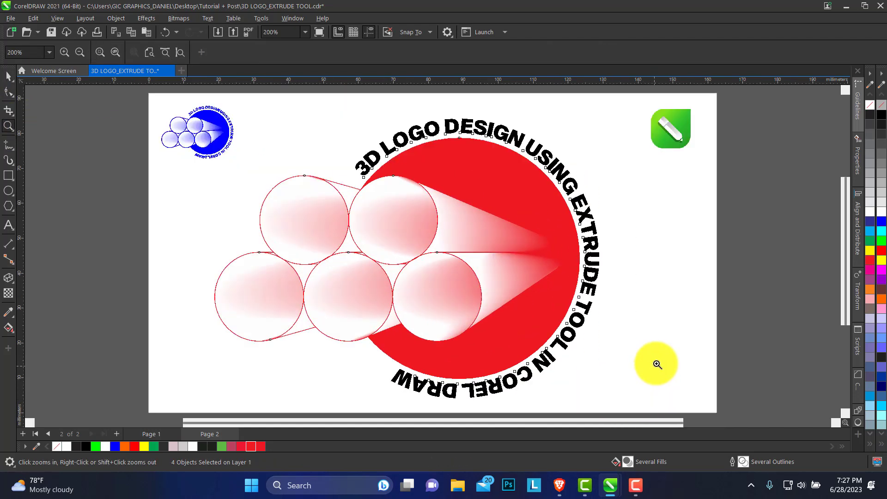
Colour the curved title lettering red (C0 M100 Y100 K0) from the palette.
click(8, 75)
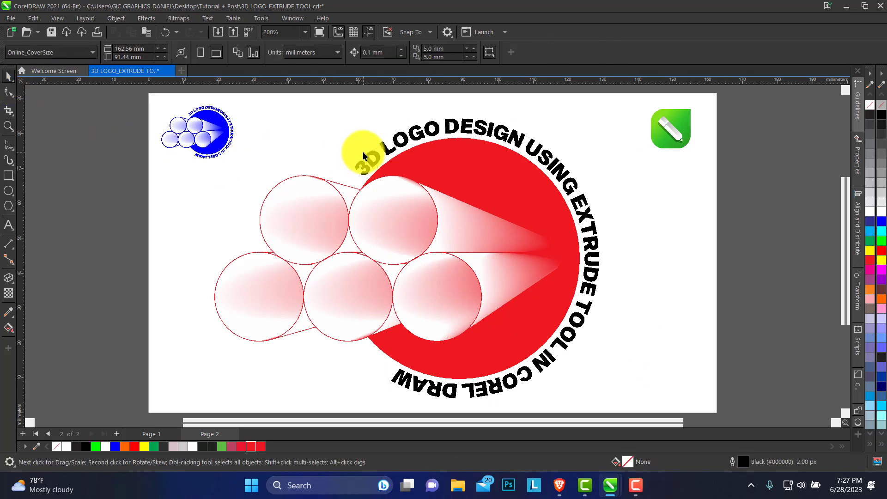
click(384, 151)
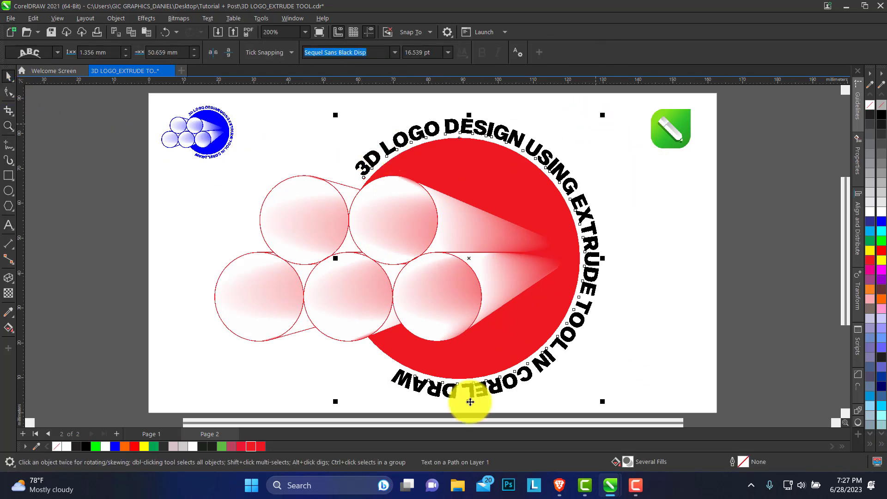
click(251, 446)
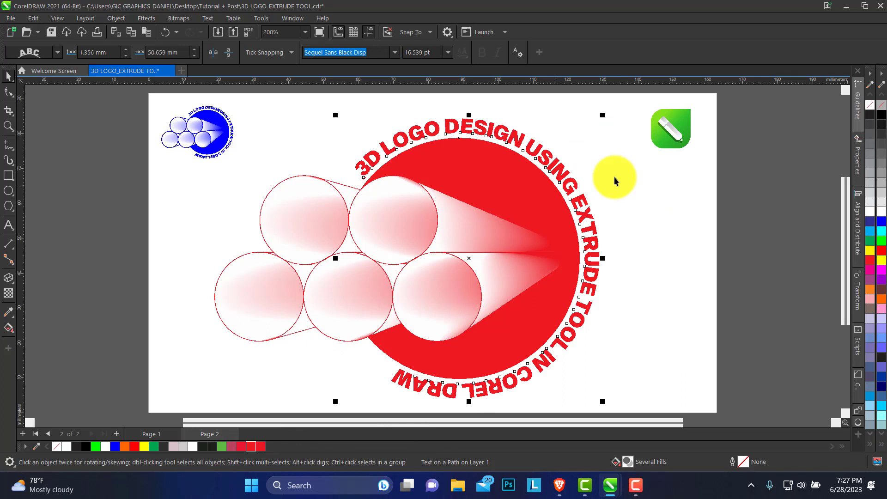
click(664, 150)
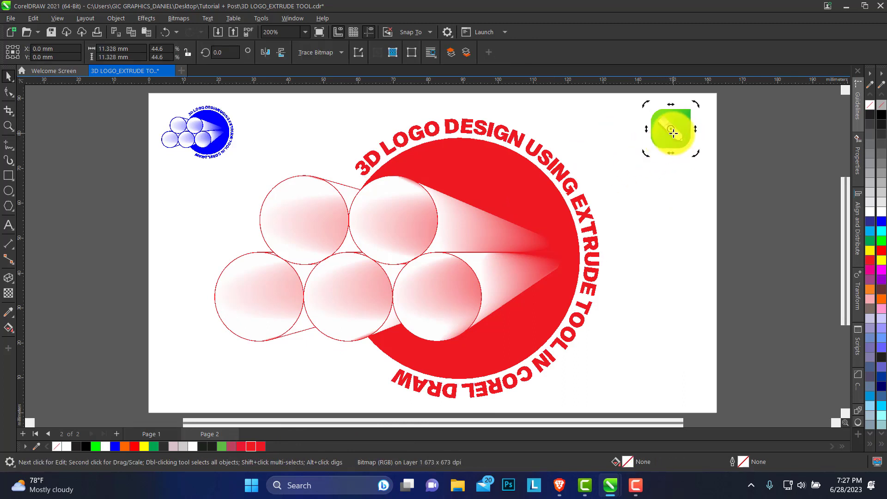
click(560, 172)
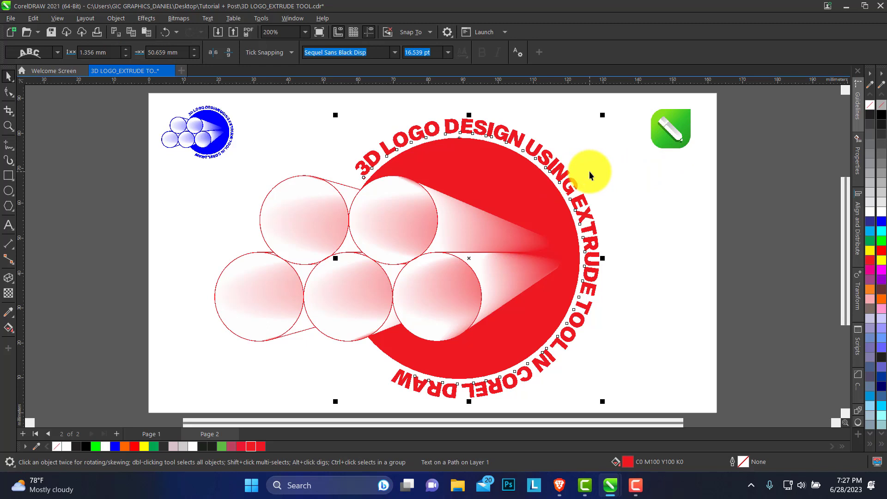
click(674, 141)
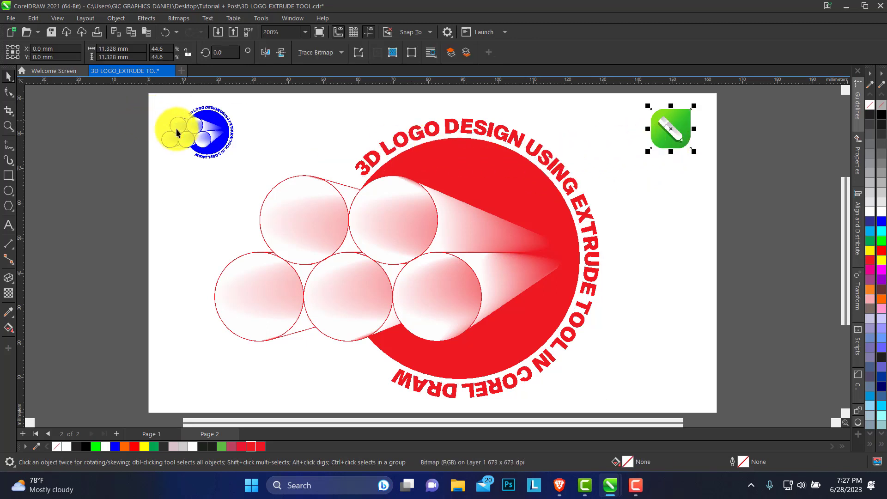
click(9, 125)
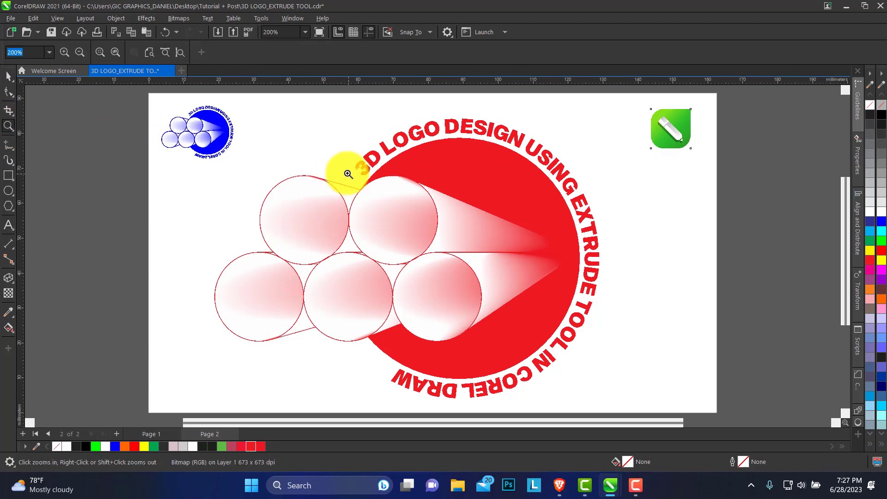